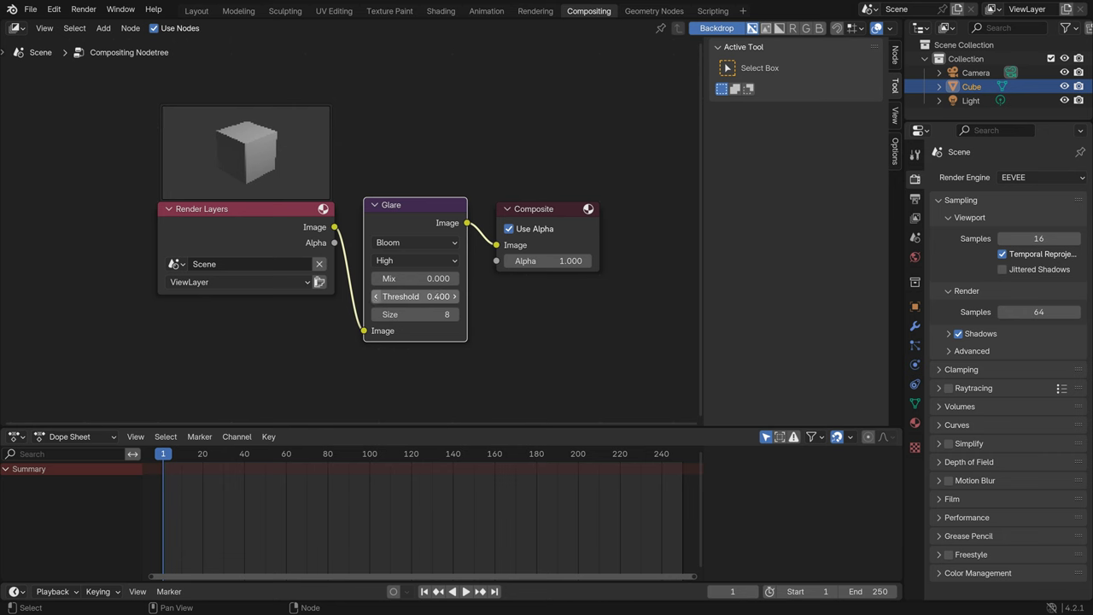
Step: Render with F12 to check the glare, then place a Viewer node under the Composite node
key("F12")
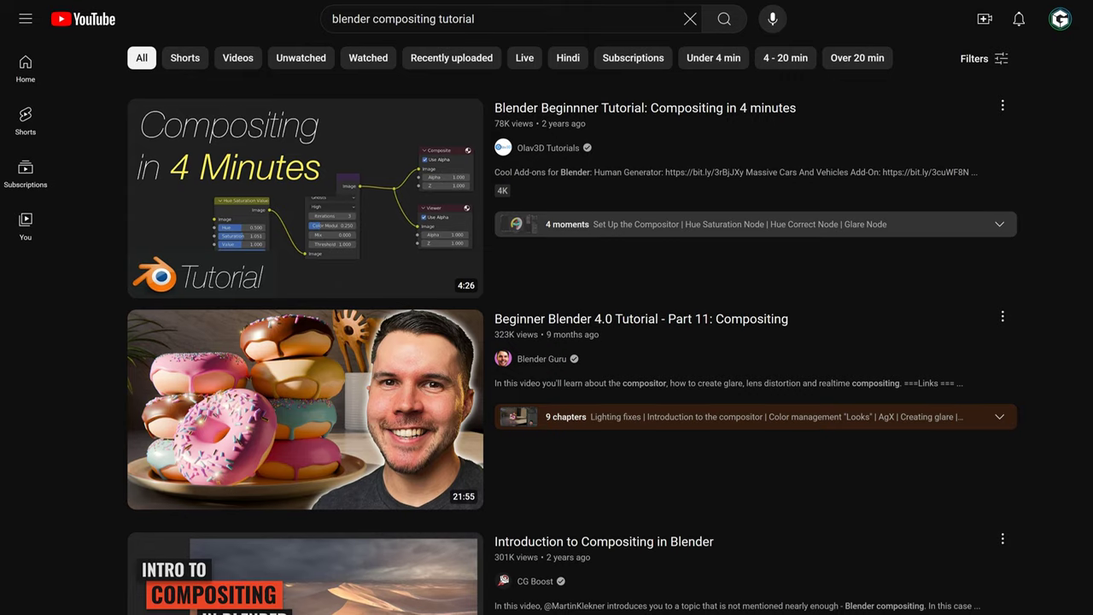
scroll(547, 307, "down", 8)
scroll(546, 307, "down", 3)
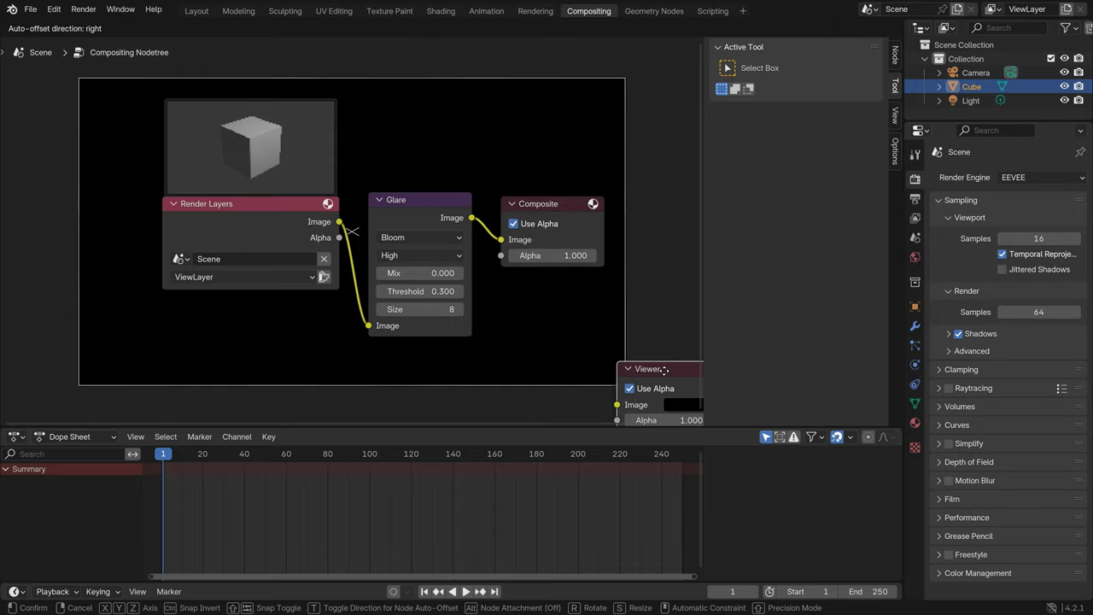
left_click_drag(649, 362, 533, 278)
Step: Link the Glare node's Image output to the Viewer node's Image input
left_click(469, 224)
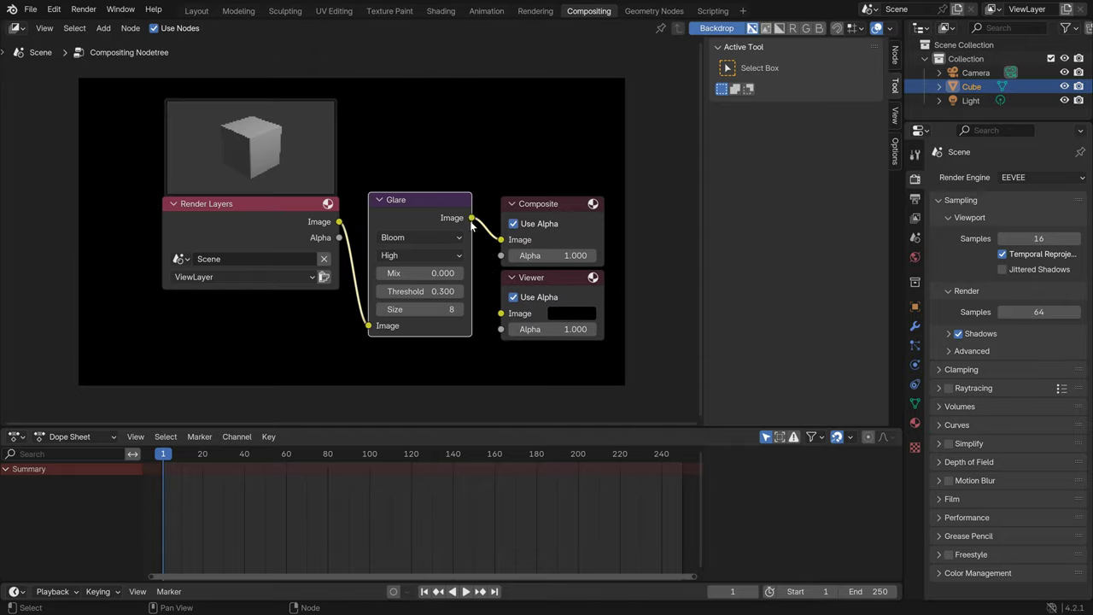
left_click_drag(503, 313, 502, 314)
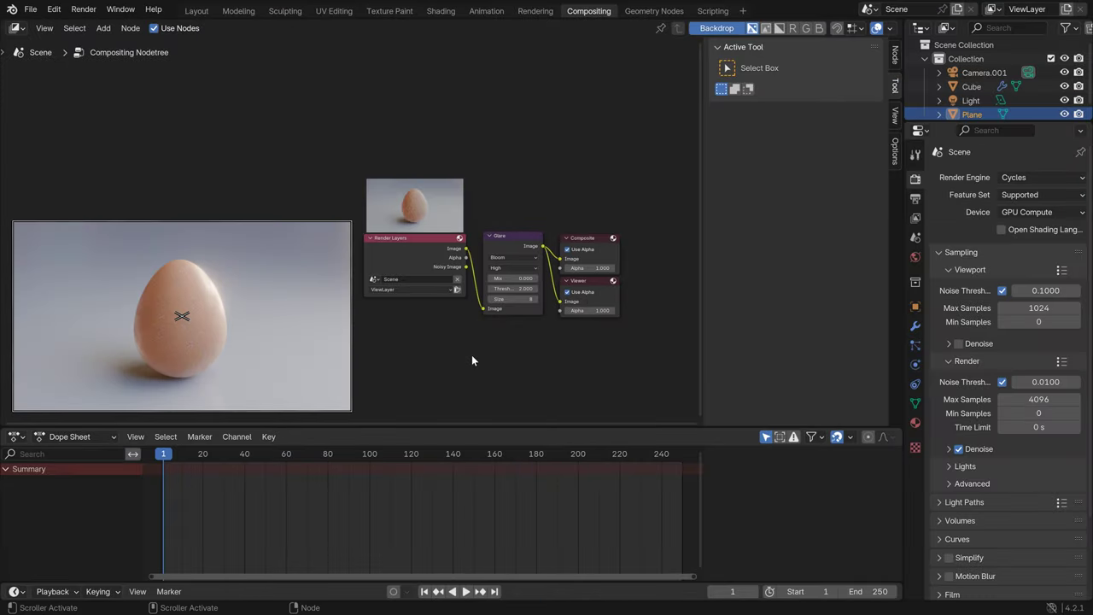
Step: Pan the node view to review the Glare, Mix and Lens Distortion chain
middle_click_drag(376, 354, 427, 350)
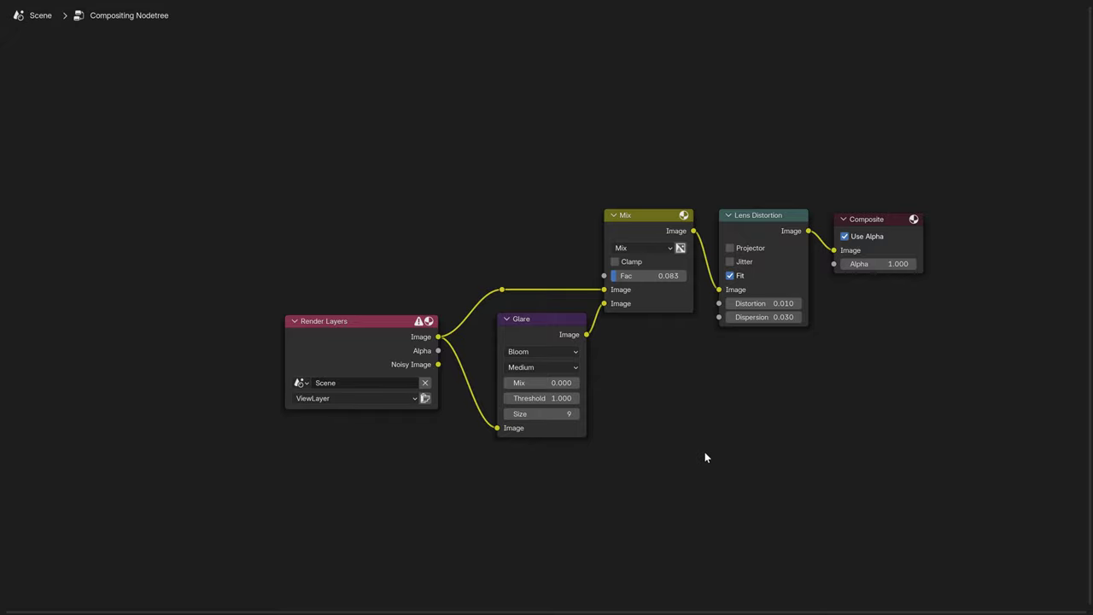
Step: Pan and zoom through the node tree, returning to the simple Render Layers–Glare–Composite–Viewer setup
mouse_move(706, 458)
middle_mouse_down()
mouse_move(469, 456)
mouse_move(699, 453)
middle_mouse_up()
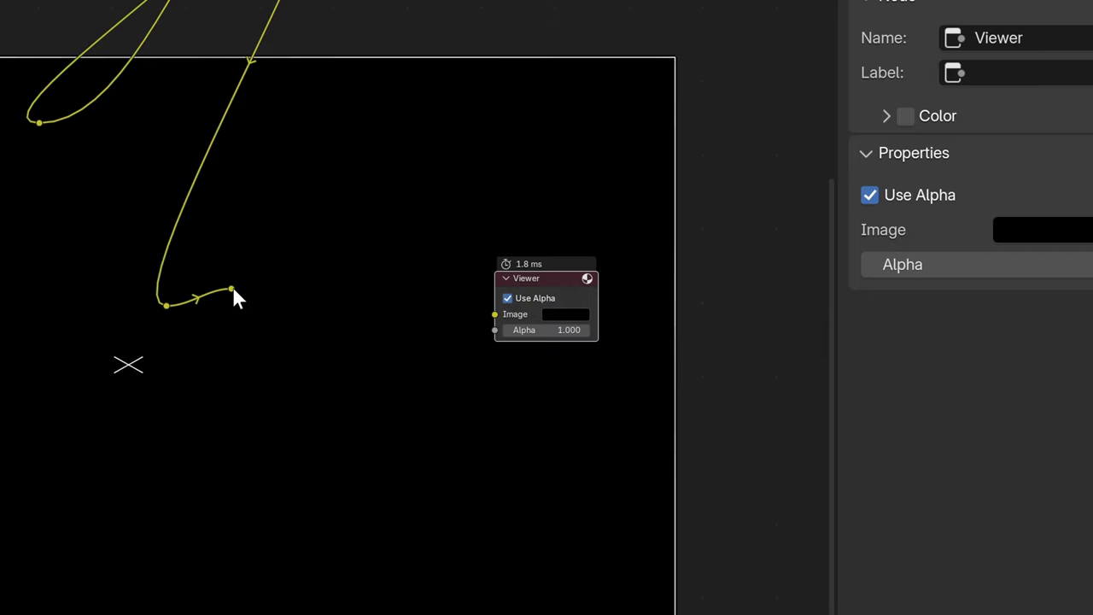
left_click_drag(234, 296, 501, 298)
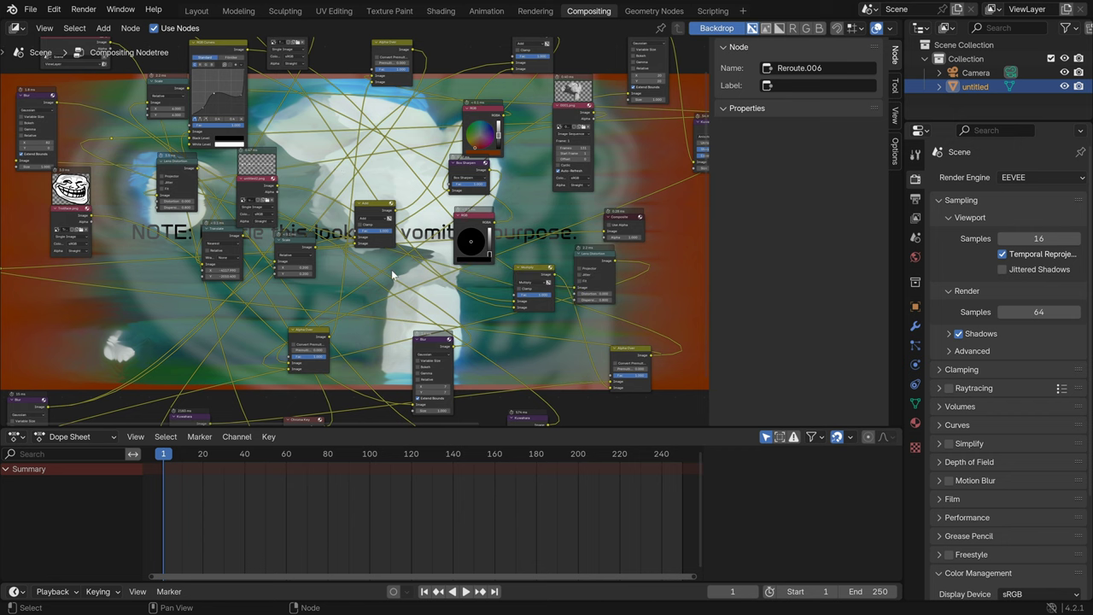
scroll(392, 275, "down", 1)
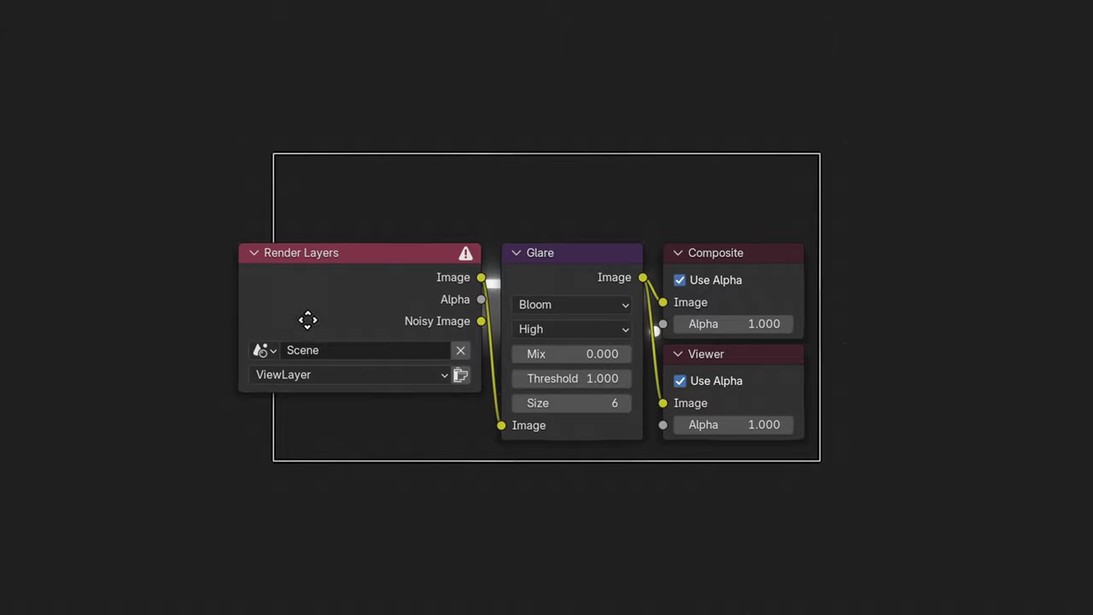
mouse_move(305, 317)
middle_mouse_down()
mouse_move(298, 500)
mouse_move(289, 310)
middle_mouse_up()
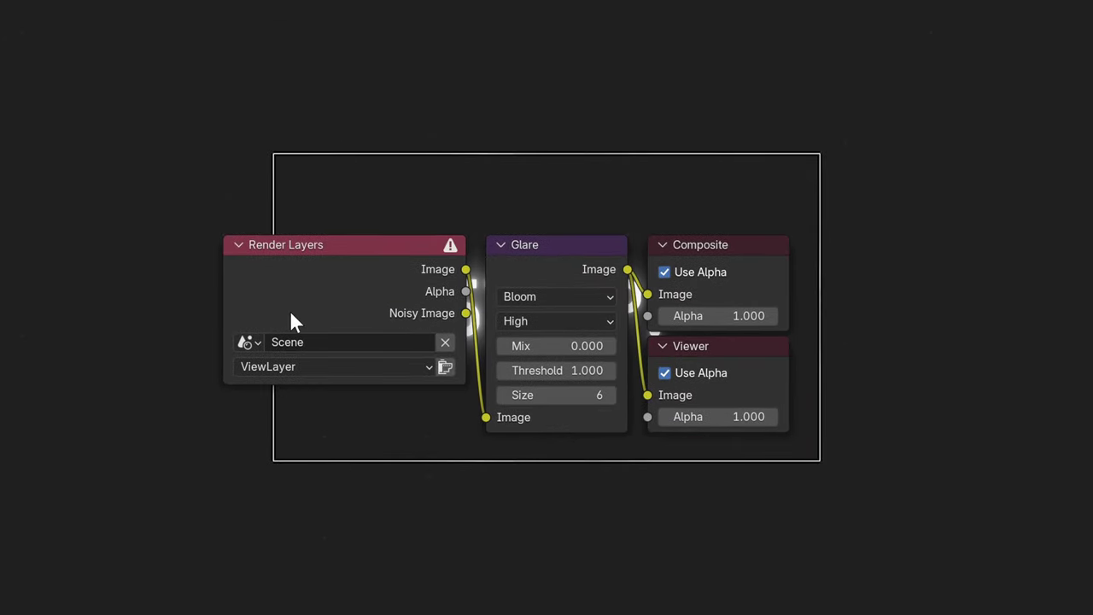
Step: Switch the Render Layers scene to Scene.001, then to Scene.002
left_click(247, 342)
left_click(275, 394)
middle_click_drag(268, 371, 295, 463)
left_click(254, 342)
left_click(267, 412)
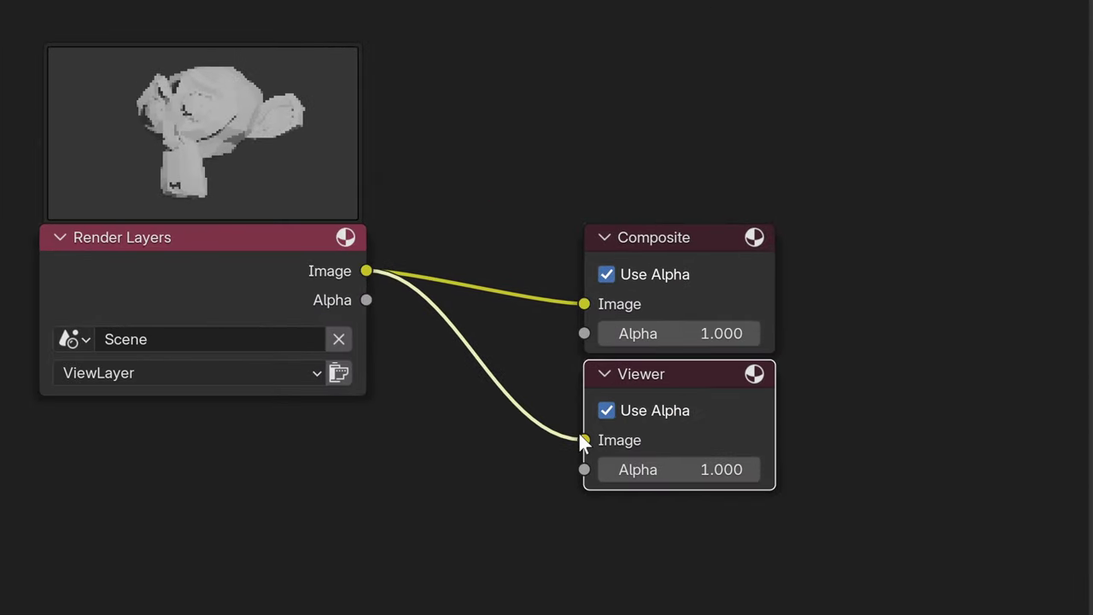
Step: Relink the Viewer's Image input directly to the Render Layers Image output
mouse_move(445, 326)
left_mouse_down()
mouse_move(414, 329)
mouse_move(445, 327)
left_mouse_up()
mouse_move(575, 440)
left_mouse_down()
mouse_move(560, 444)
mouse_move(582, 440)
left_mouse_up()
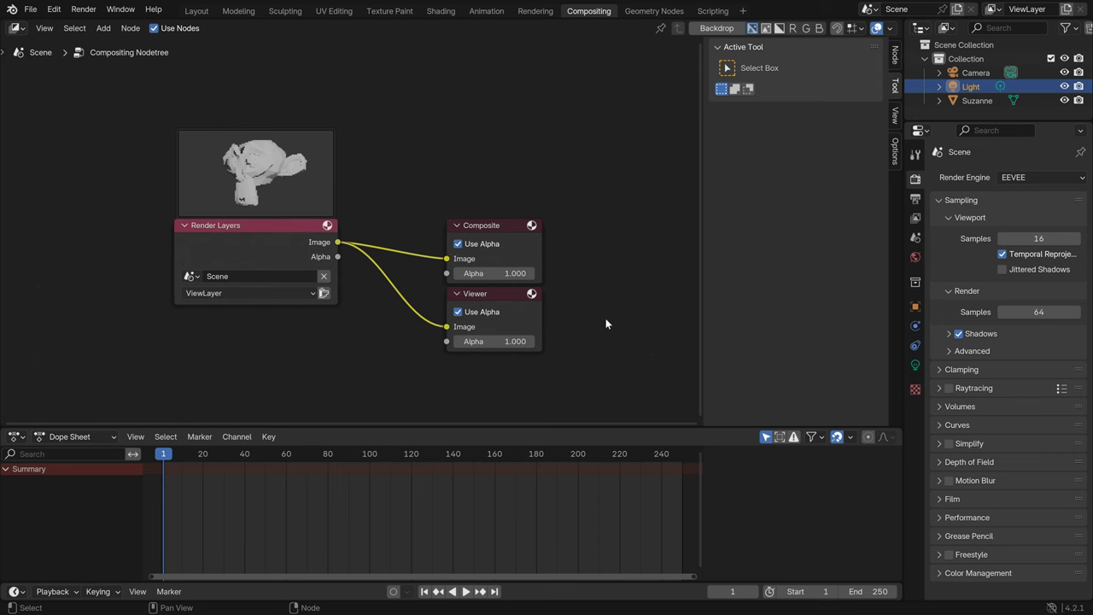
mouse_move(587, 317)
middle_mouse_down()
mouse_move(439, 315)
mouse_move(577, 332)
middle_mouse_up()
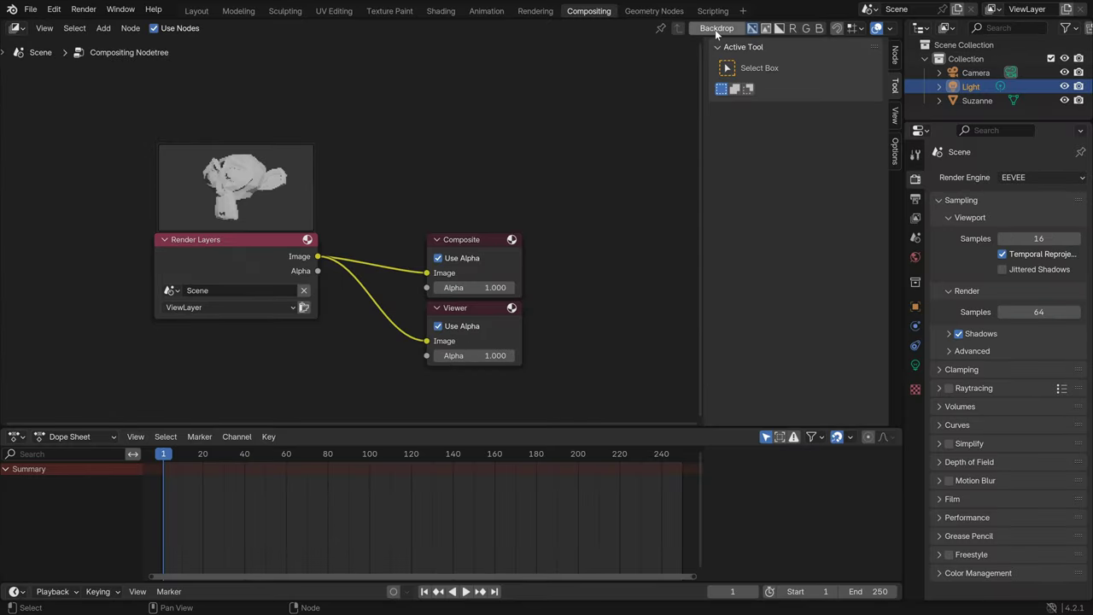
Step: Turn on the node editor backdrop showing the Suzanne render behind the nodes
left_click(716, 28)
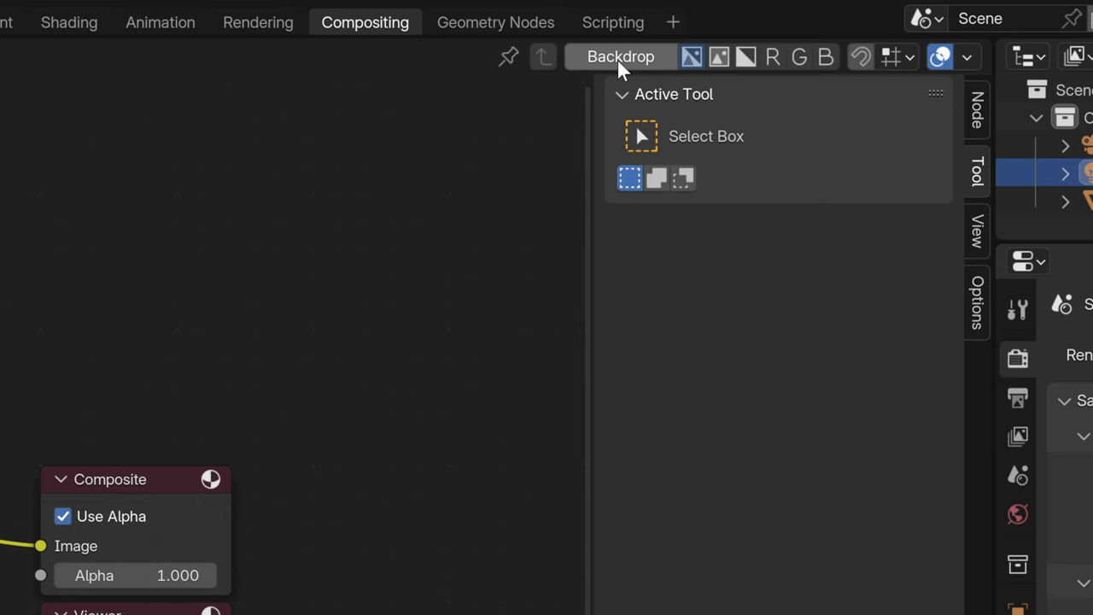
Step: Show the G-logo render as the backdrop behind the Glare compositor nodes
left_click(617, 58)
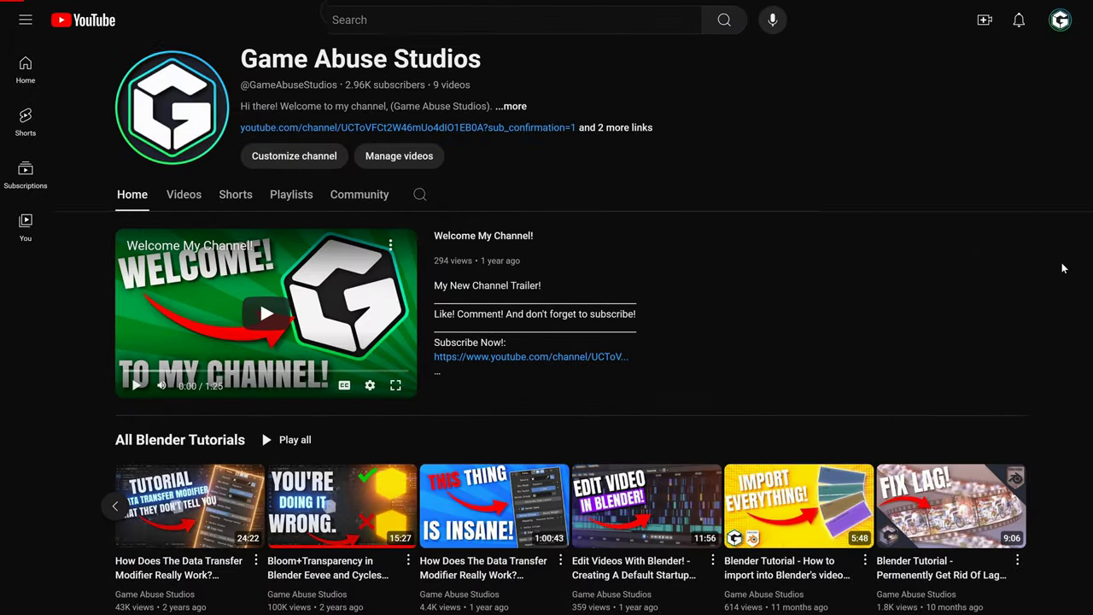
scroll(1066, 274, "down", 3)
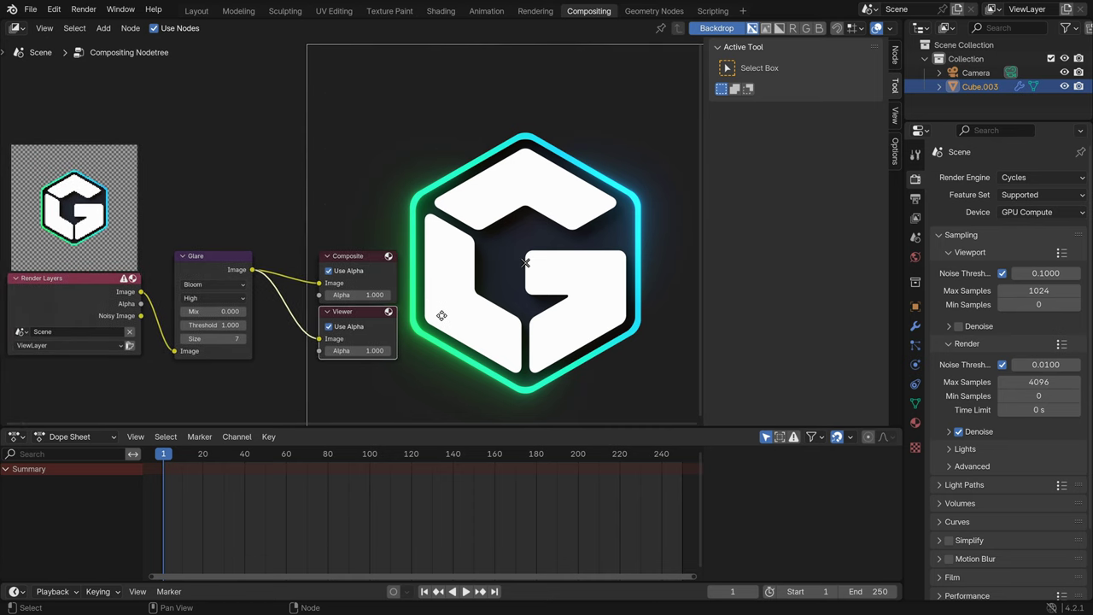
Step: Move the backdrop image so it sits beside the nodes
middle_click_drag(524, 262, 545, 246, "alt")
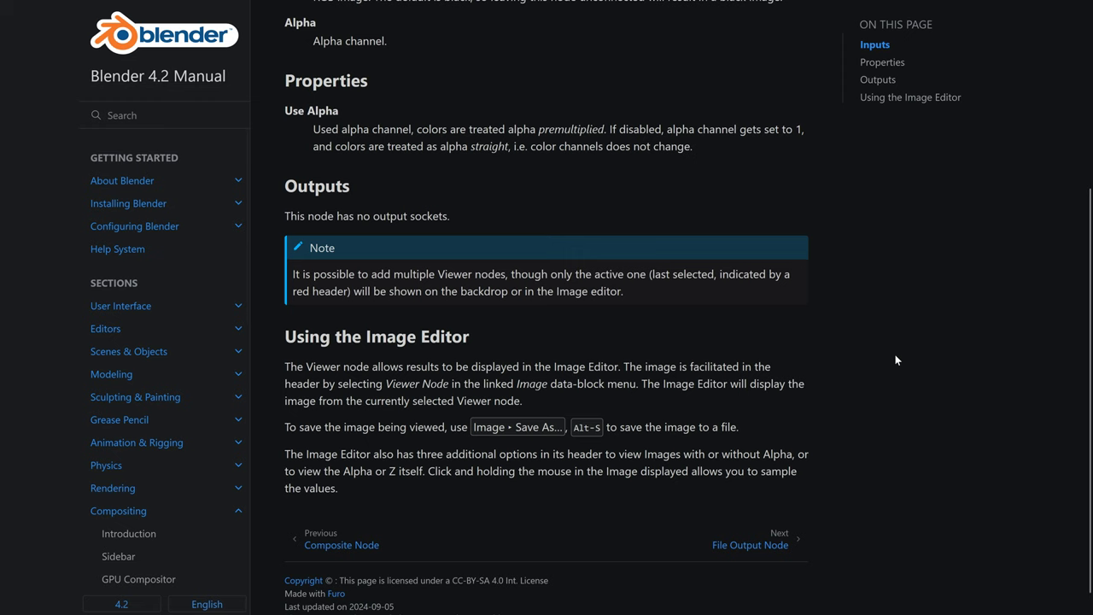
scroll(895, 359, "up", 3)
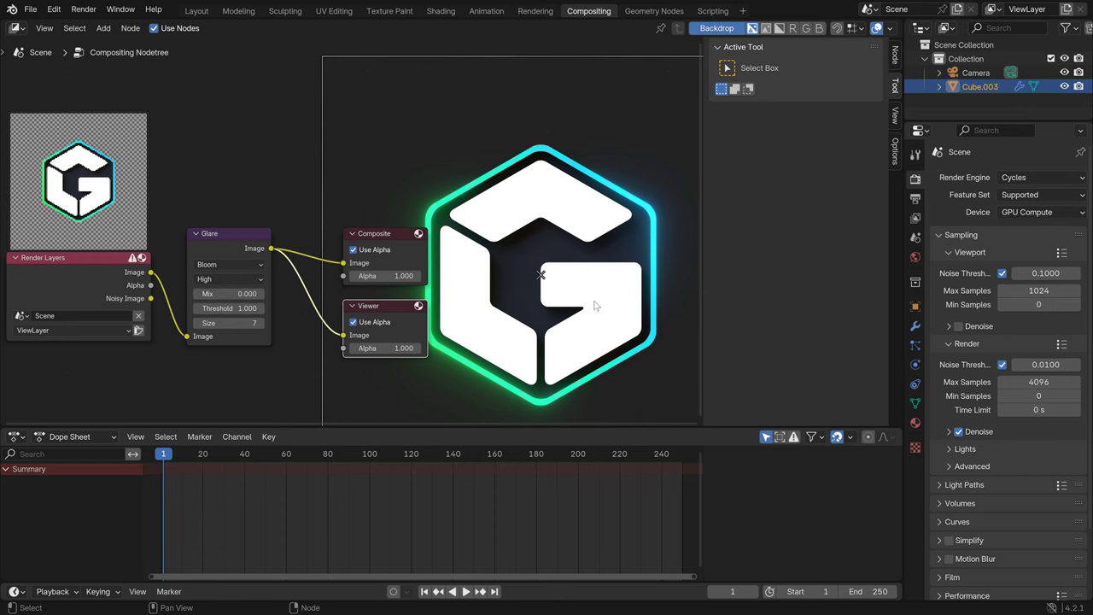
Step: Delete the Viewer node, hide the backdrop, and frame the whole node tree
key("x")
left_click(715, 28)
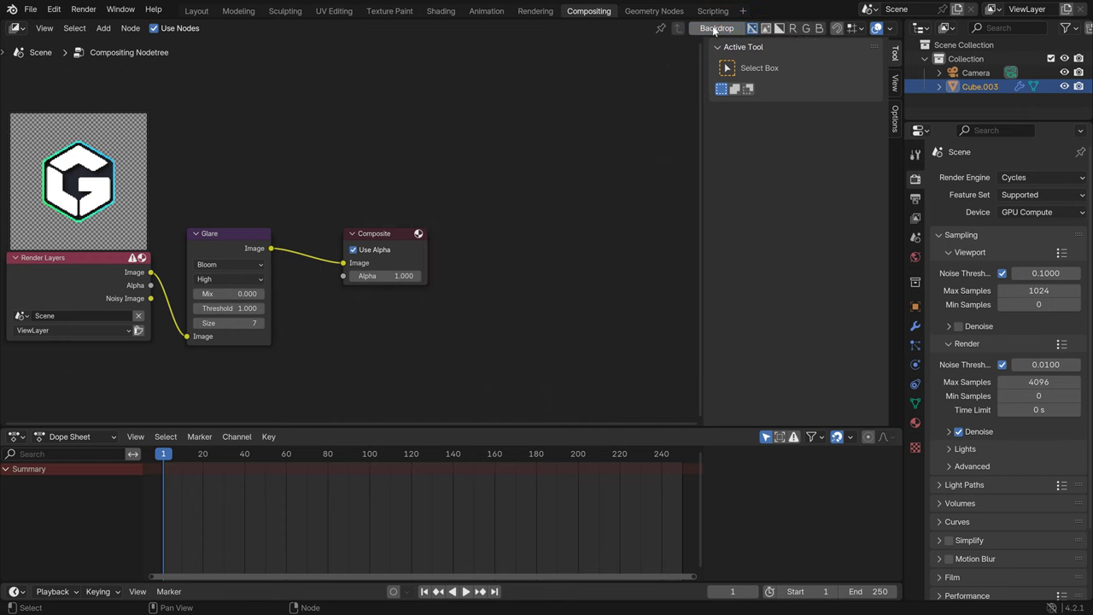
key("Home")
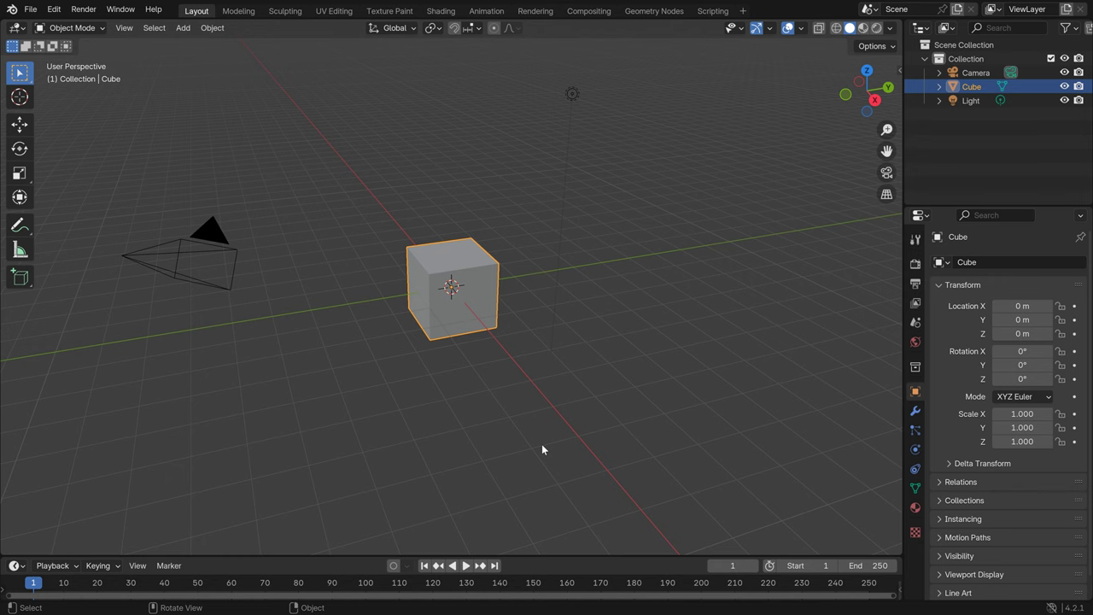
Step: Render the default cube with F12 and move the Blender Render window up and right
middle_click_drag(541, 446, 451, 430)
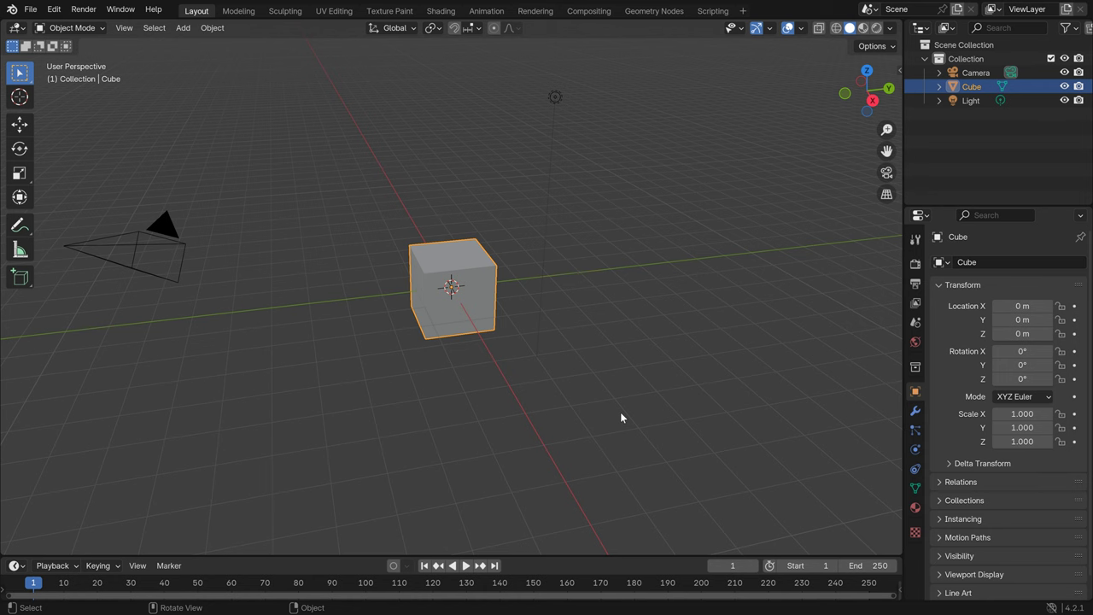
key("F12")
left_click_drag(561, 229, 726, 143)
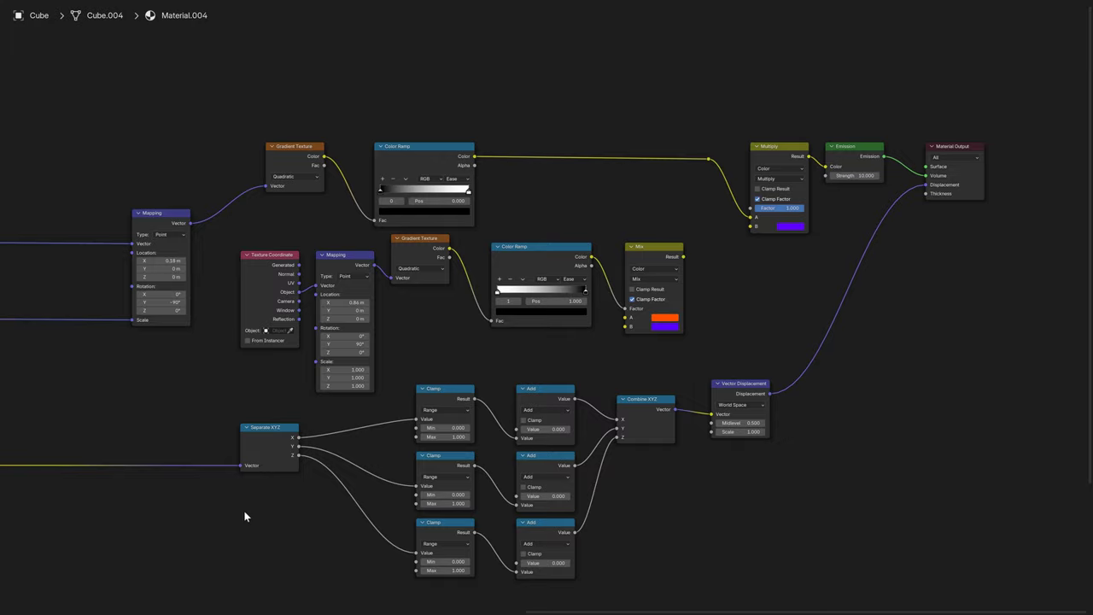
Step: Pan the material node tree, check the viewport overlay options, and render the cube with F12
middle_click_drag(244, 514, 268, 327)
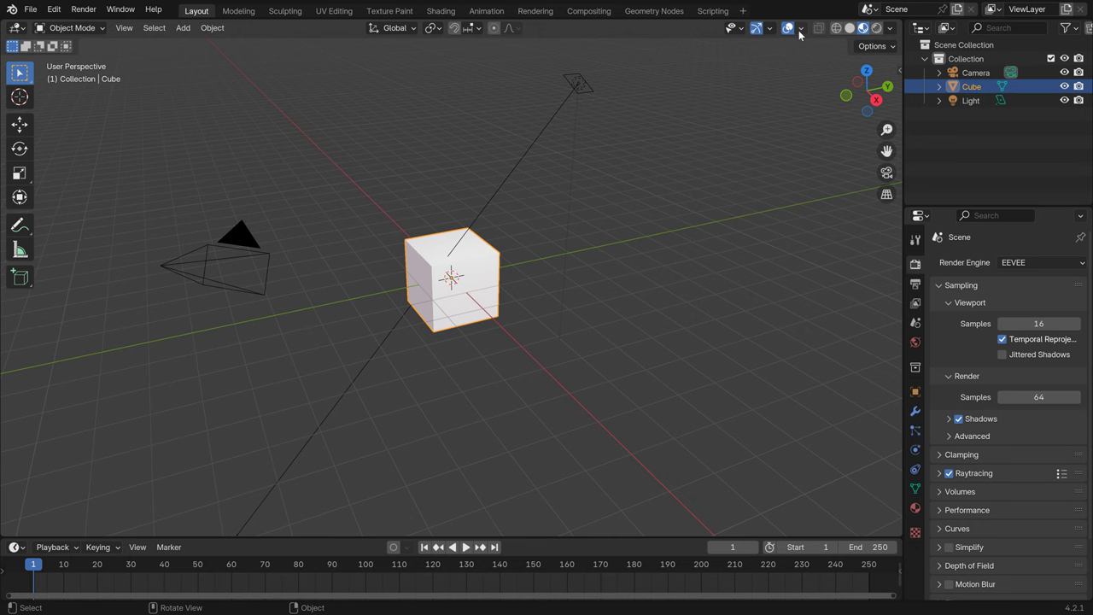
left_click(800, 28)
left_click(770, 27)
key("F12")
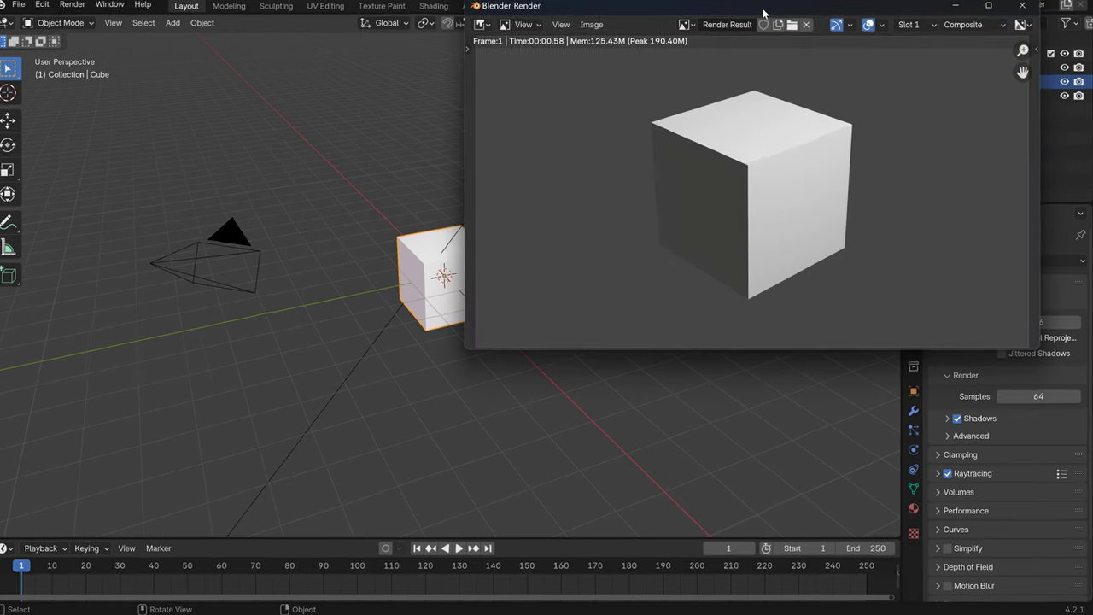
Step: Move the render window toward the centre, then list the area's editor types and select the Composite node
left_click_drag(765, 12, 734, 198)
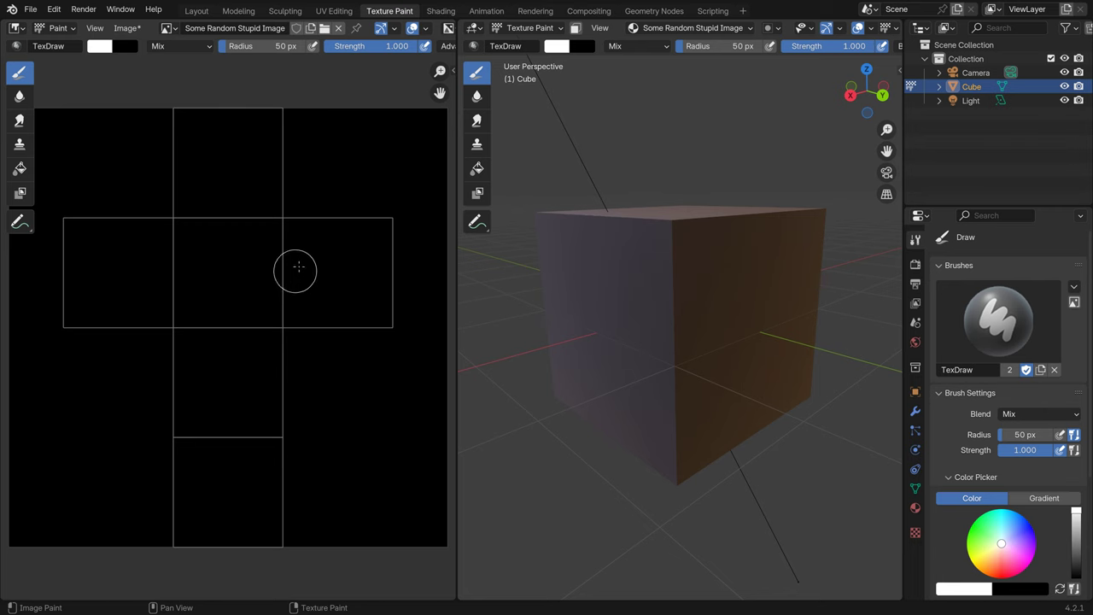
left_click_drag(320, 246, 256, 337)
left_click_drag(278, 210, 235, 318)
left_click_drag(209, 205, 162, 290)
left_click(14, 27)
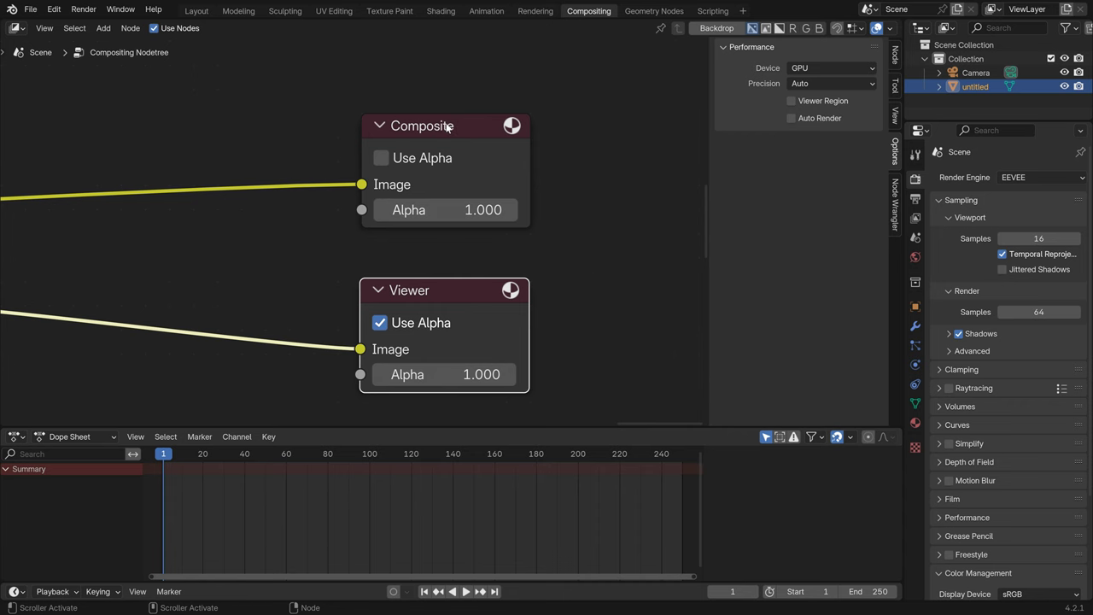
left_click(446, 122)
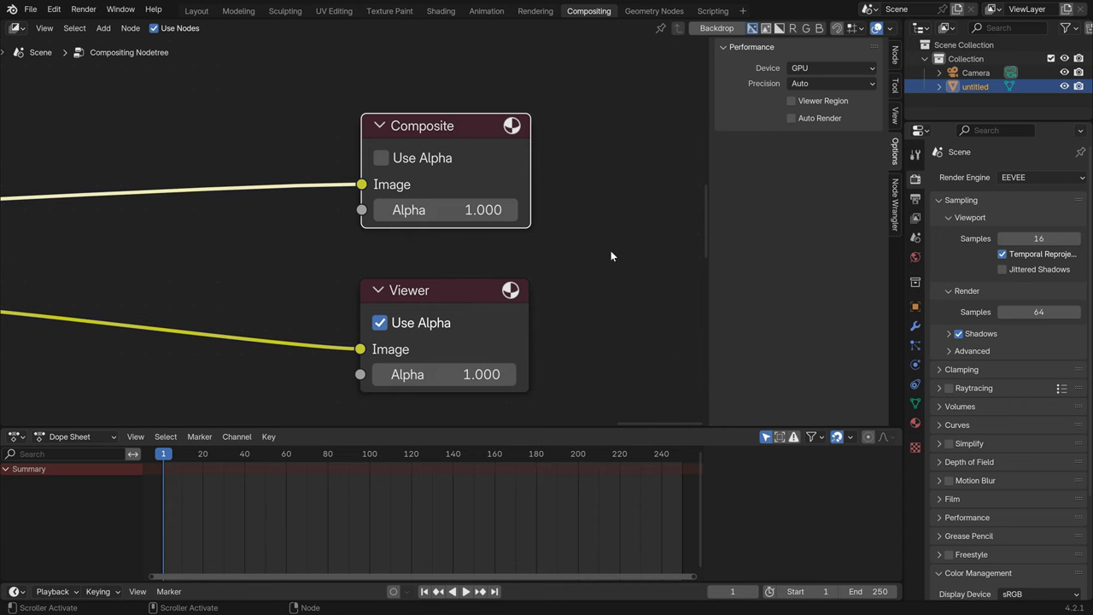
Step: Render the scene, then slide the render window left and minimize it
key("F11")
left_click_drag(684, 109, 577, 110)
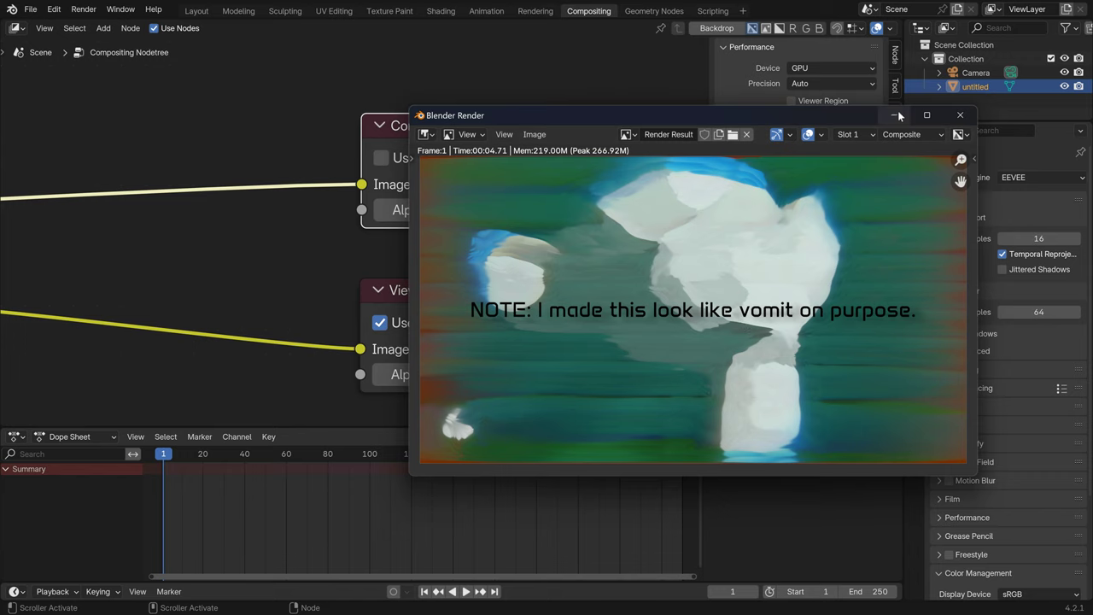
left_click(898, 111)
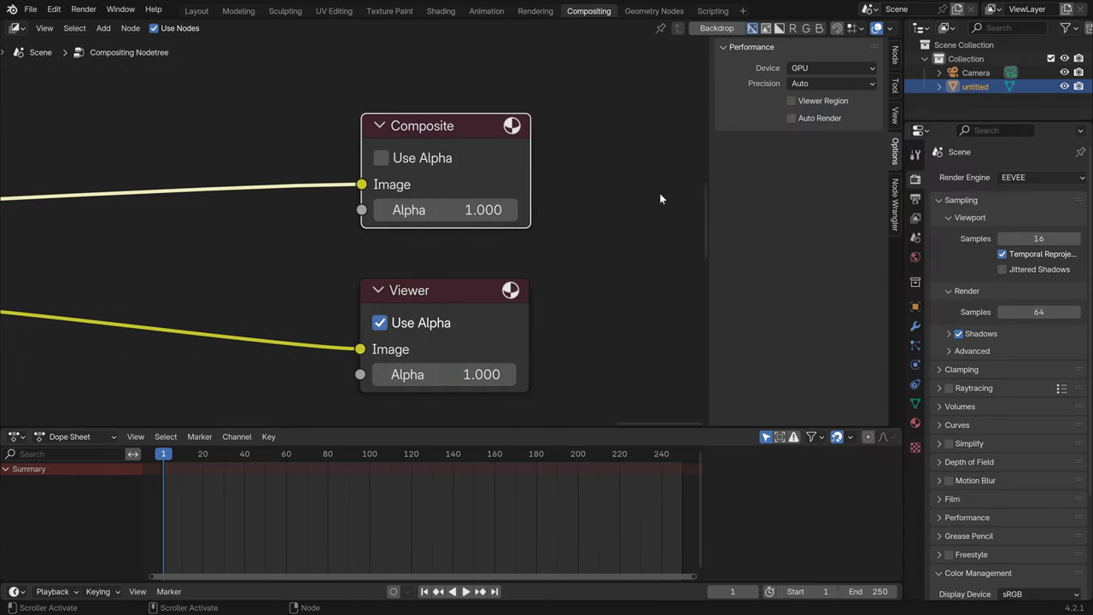
Step: Delete the Viewer node and frame the whole node tree, panning it to the right
left_click(438, 290)
key("x")
key("Home")
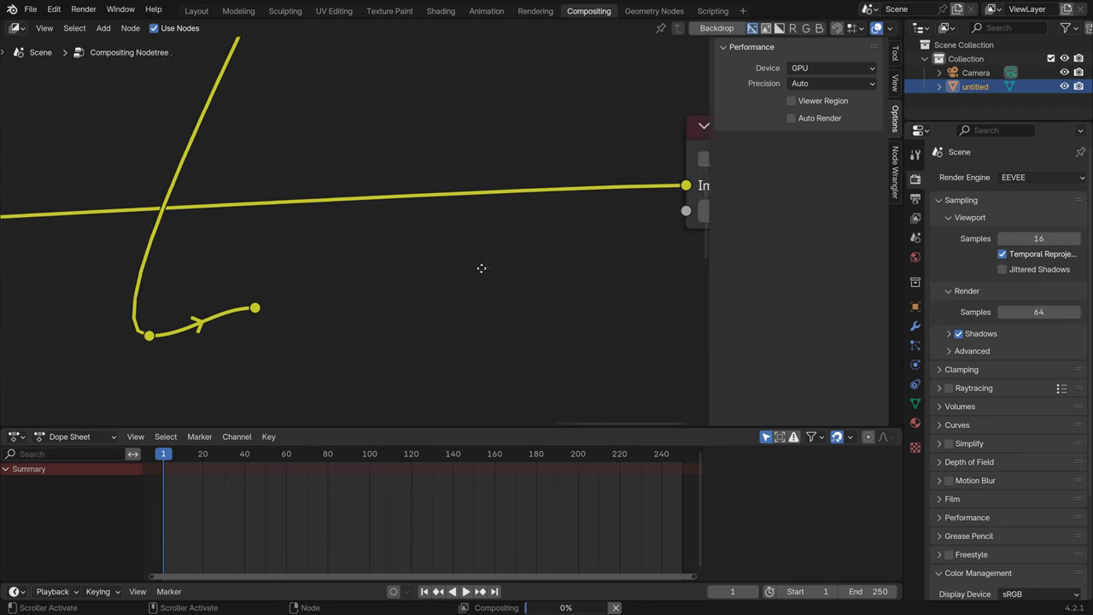
scroll(198, 268, "down", 2)
middle_click_drag(319, 251, 502, 256)
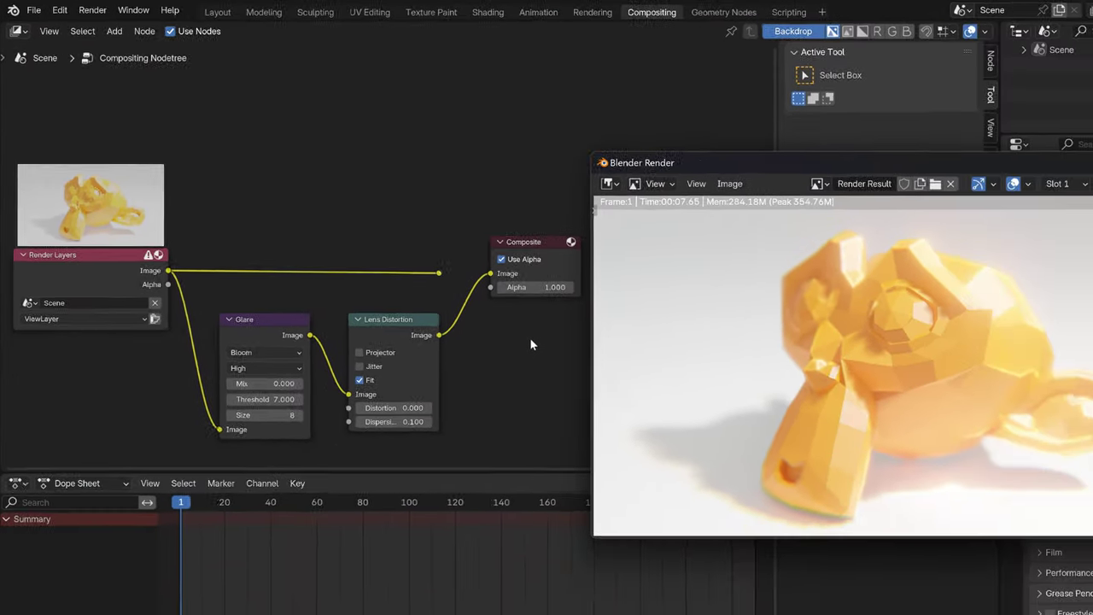
Step: Feed the raw Render Layers image into Composite, restore the Lens Distortion link, and move the render window aside
left_click_drag(630, 402, 558, 325)
left_click_drag(422, 250, 443, 247)
left_click_drag(396, 303, 443, 247)
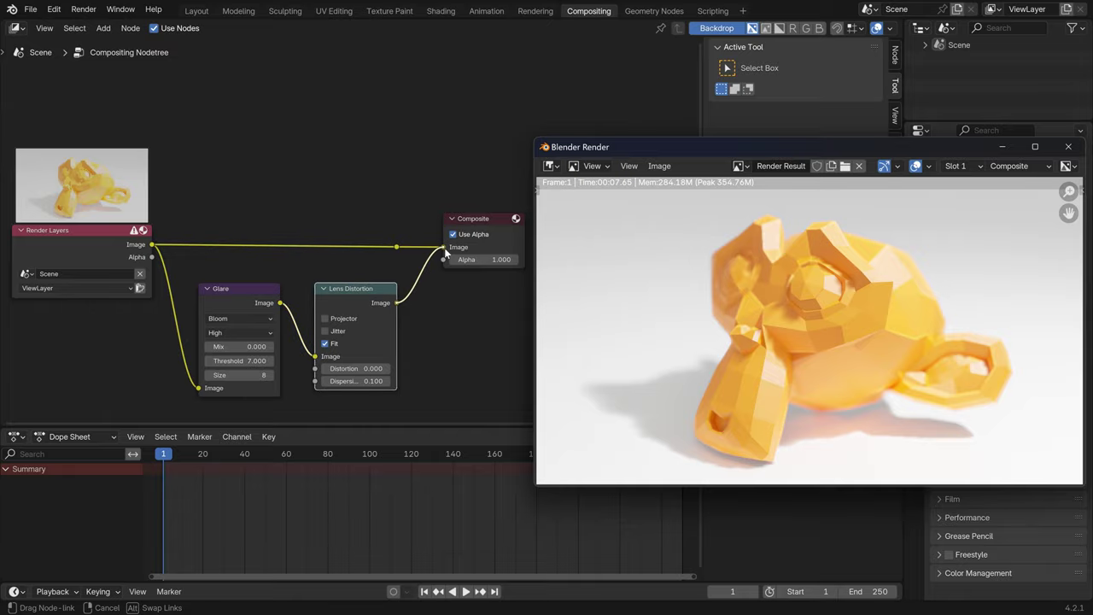
left_click_drag(732, 147, 423, 187)
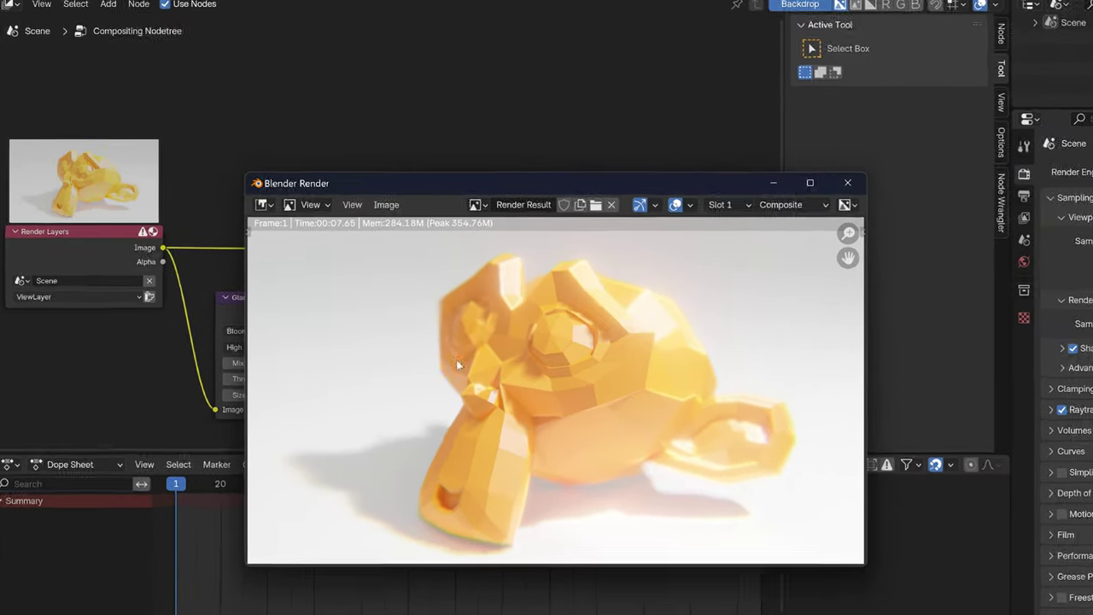
left_click(240, 206)
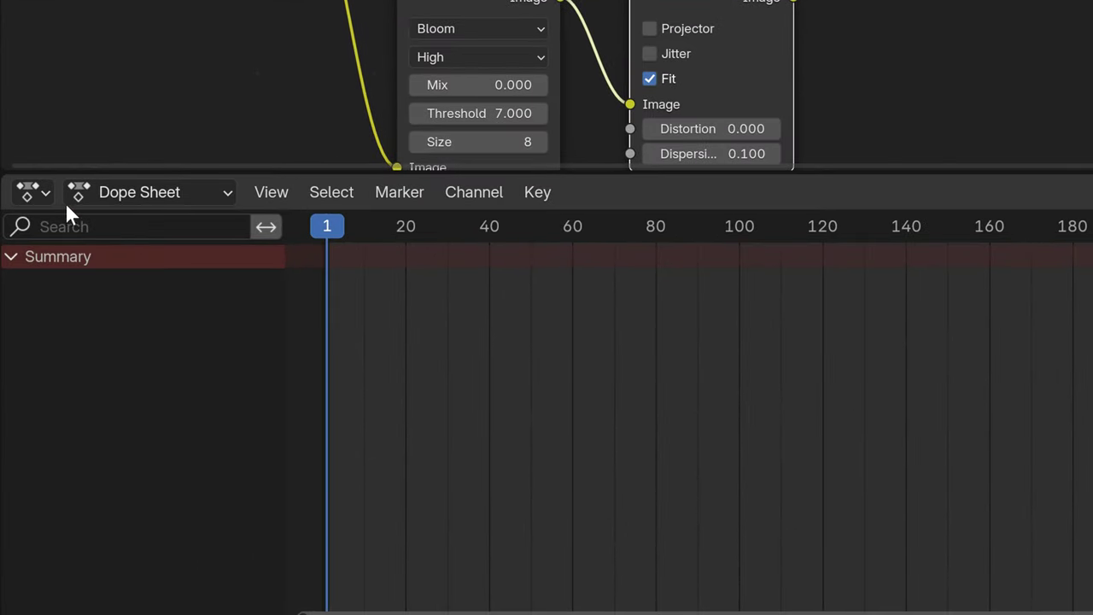
Step: Switch the Dope Sheet area to an Image Editor showing Render Result, fitted with Home
left_click(15, 436)
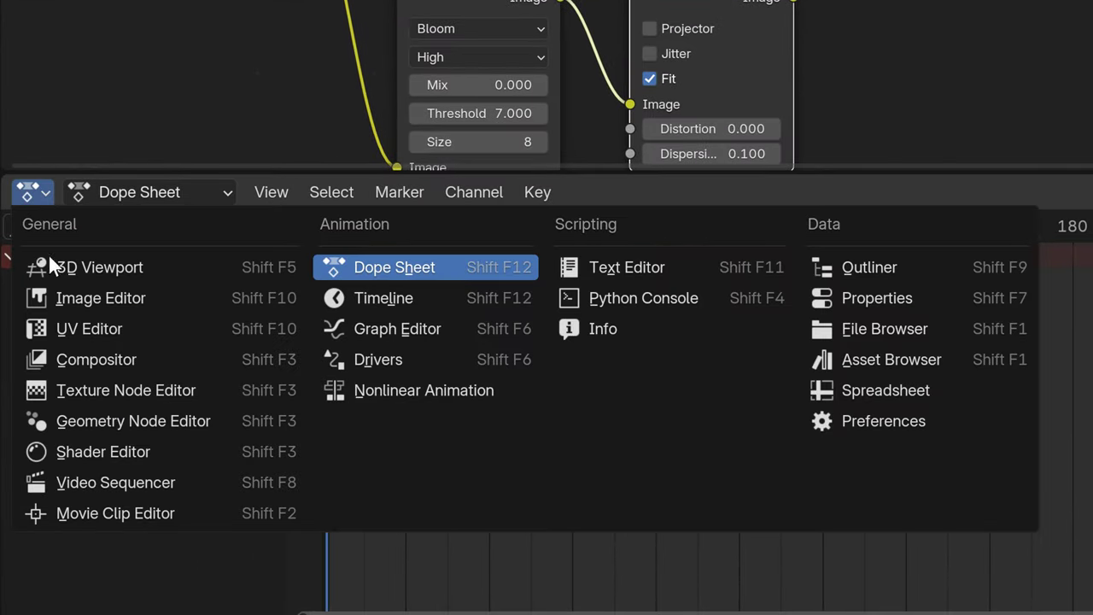
left_click(59, 299)
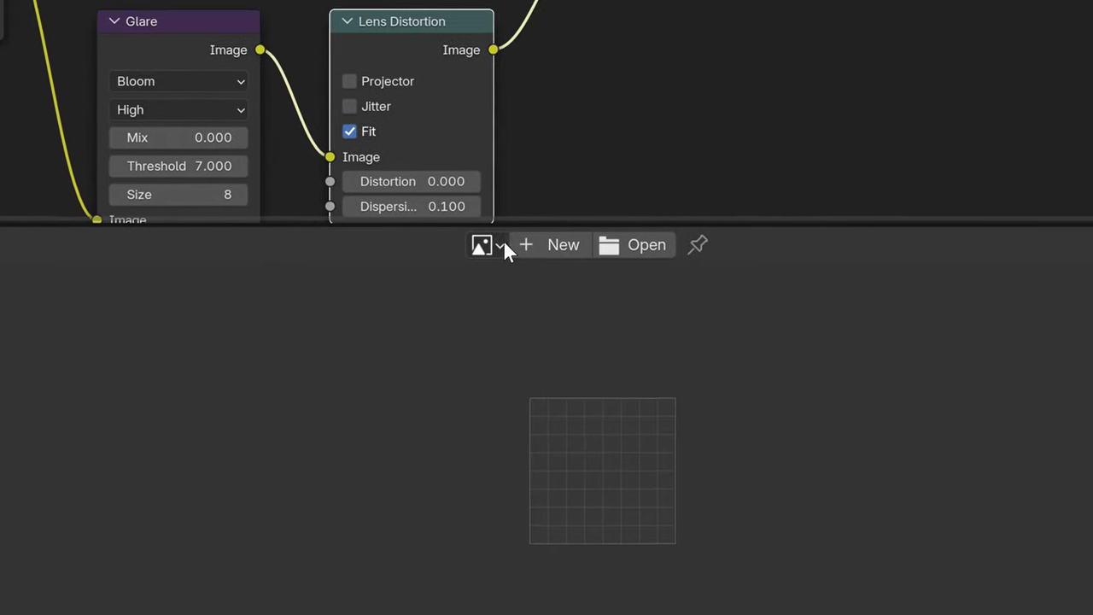
left_click(747, 193)
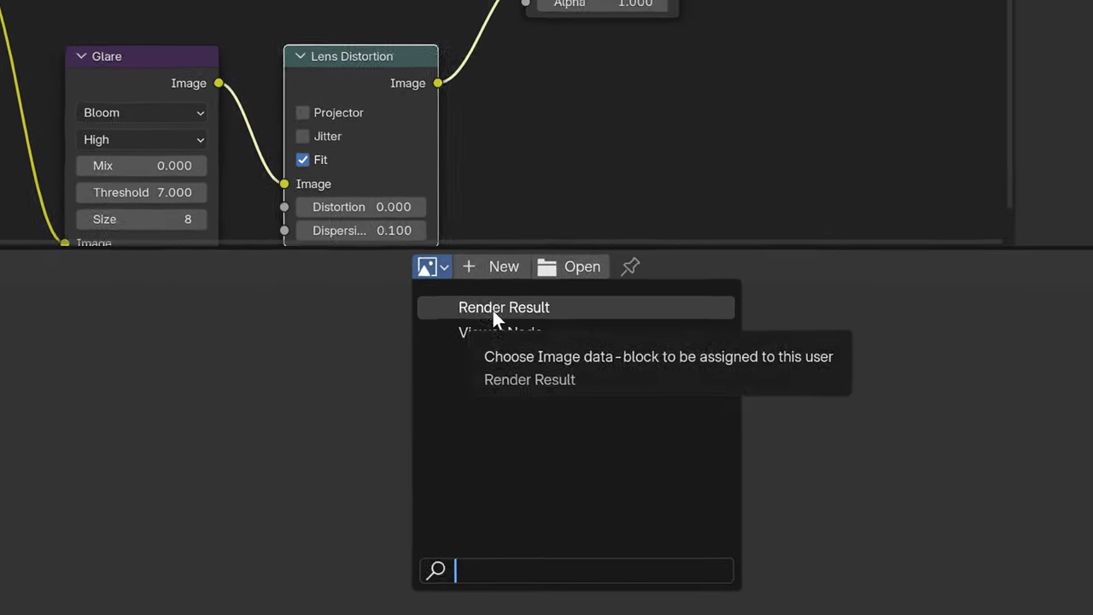
left_click(502, 299)
key("Home")
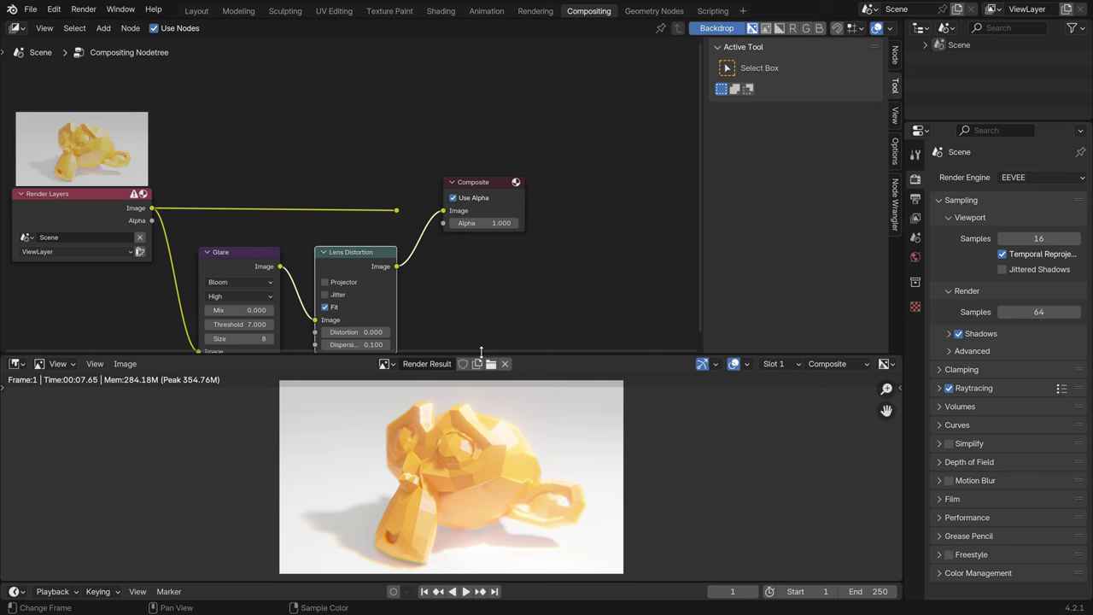
middle_click_drag(442, 302, 484, 271)
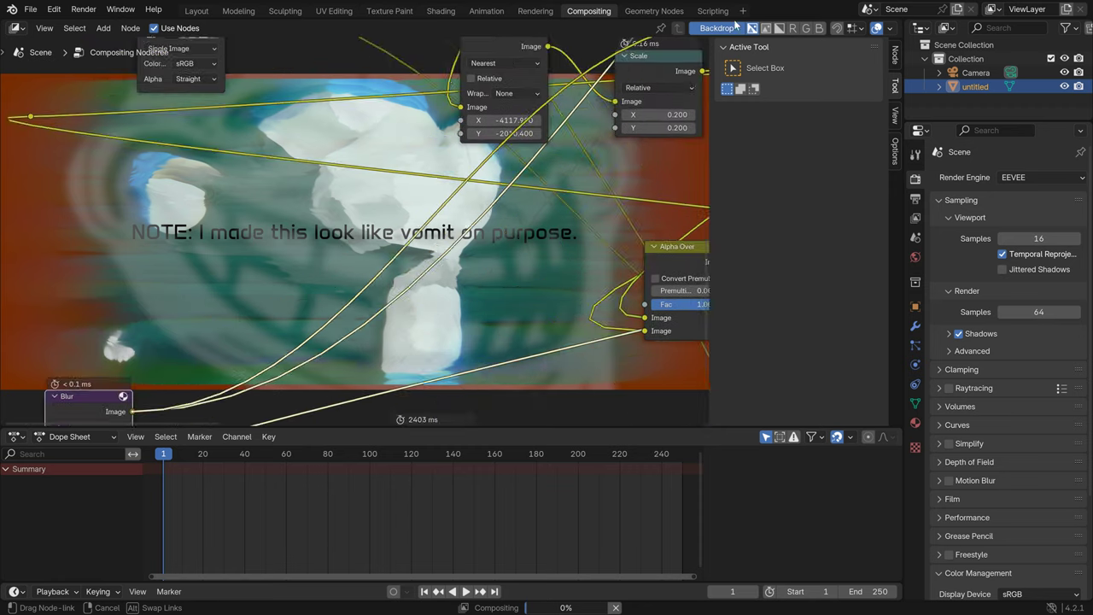
Step: Reconnect the link to Multiply's lower Image input and bring up a node's context menu
scroll(354, 231, "up", 5)
left_click_drag(410, 314, 423, 334)
right_click(459, 263)
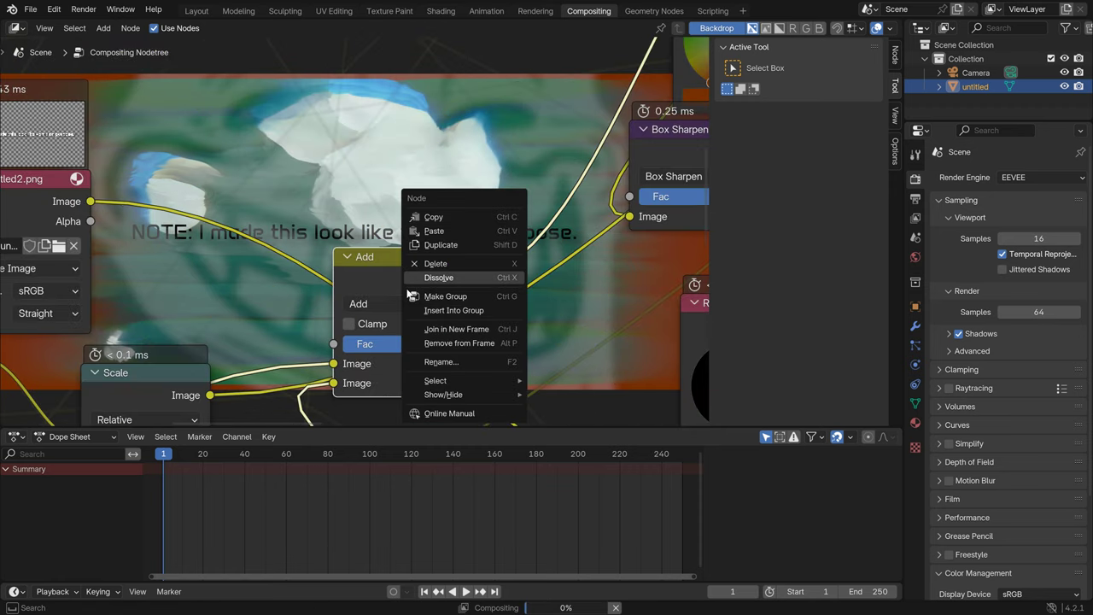
Step: Type 'UNINSTALL WINDOWS' in the Start menu, then pan and reroute the Lens Distortion output link
key("super")
type("UNINSTALL WINDOWS")
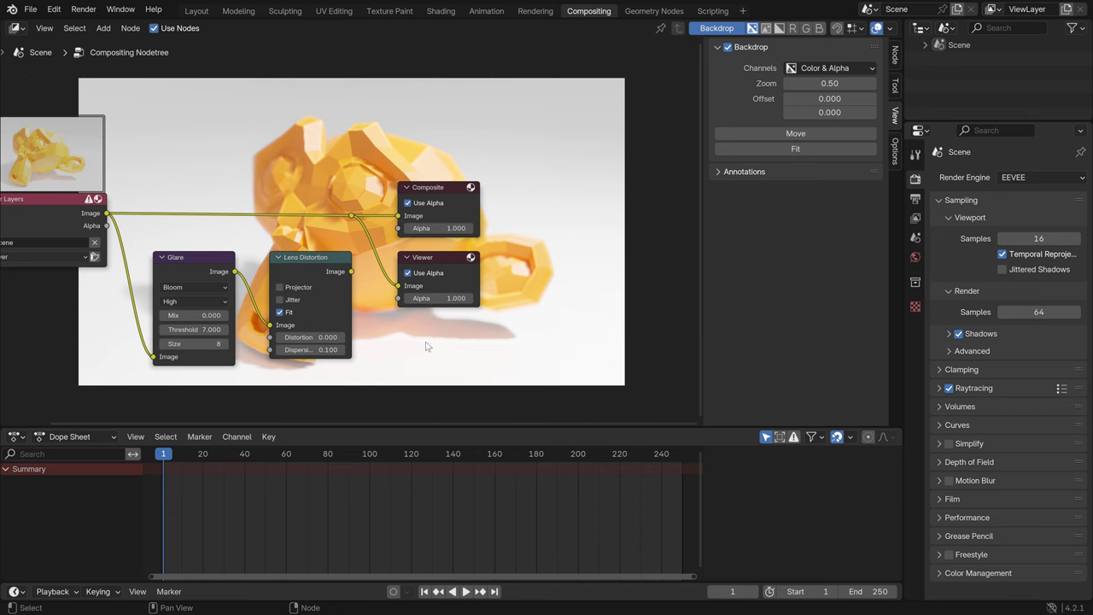
middle_click_drag(427, 344, 562, 339)
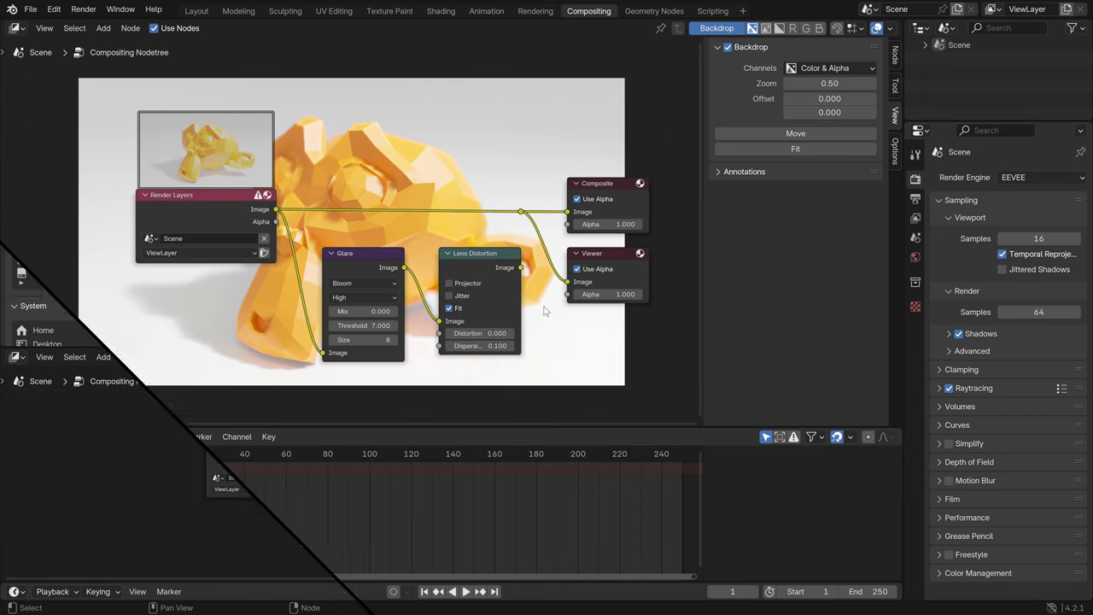
left_click_drag(526, 483, 563, 483)
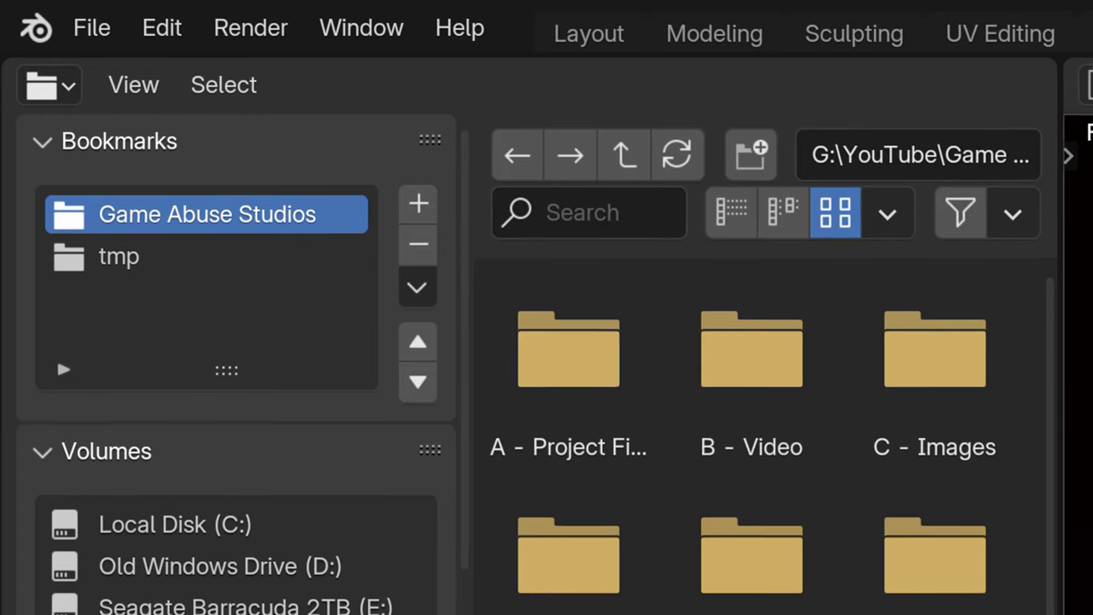
Step: Start a new General scene, go to Compositing, and drag in 0001.png as an image node
left_click(86, 26)
mouse_move(149, 75)
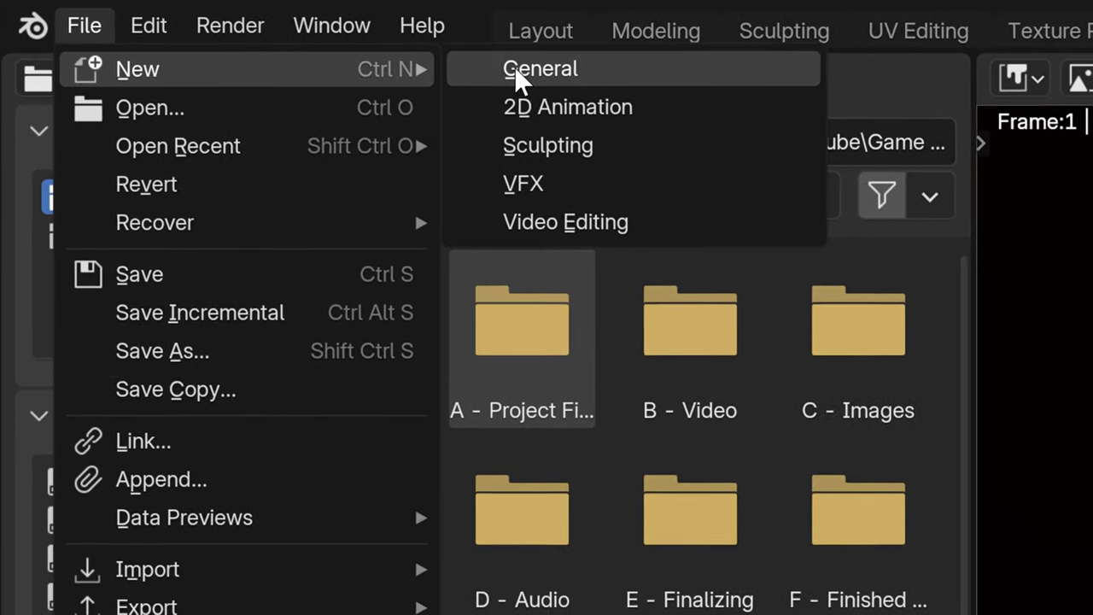
left_click(478, 70)
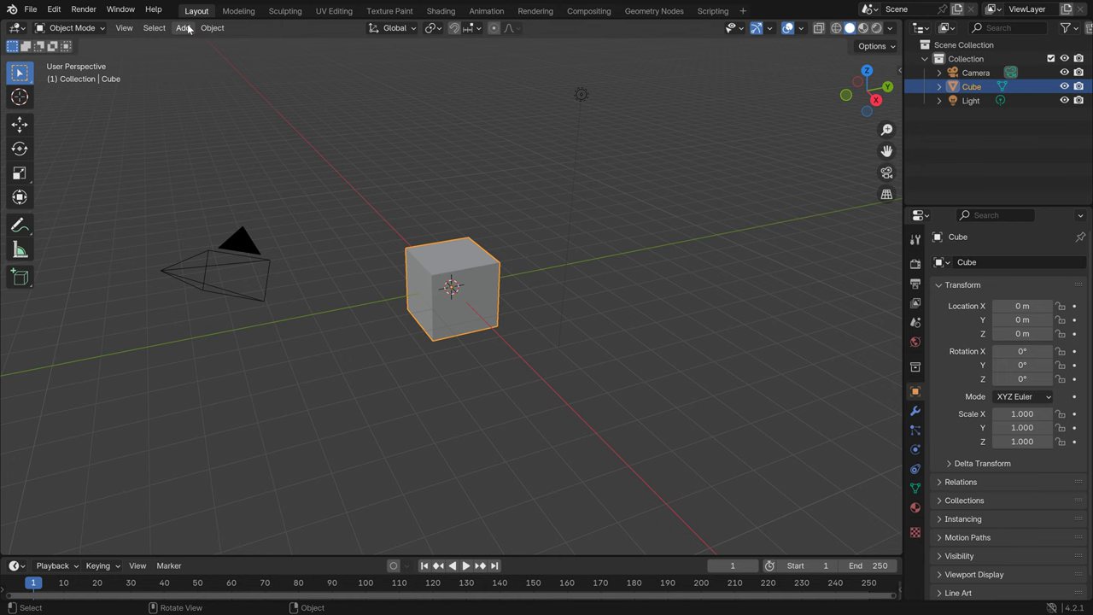
left_click(588, 11)
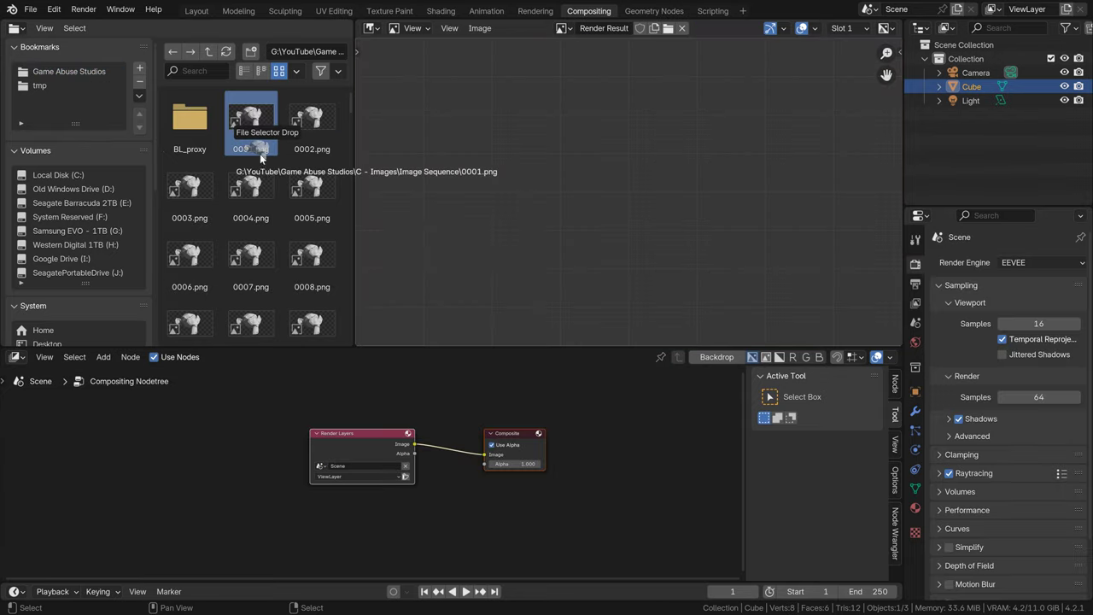
left_click_drag(259, 154, 337, 527)
middle_click_drag(454, 524, 501, 458)
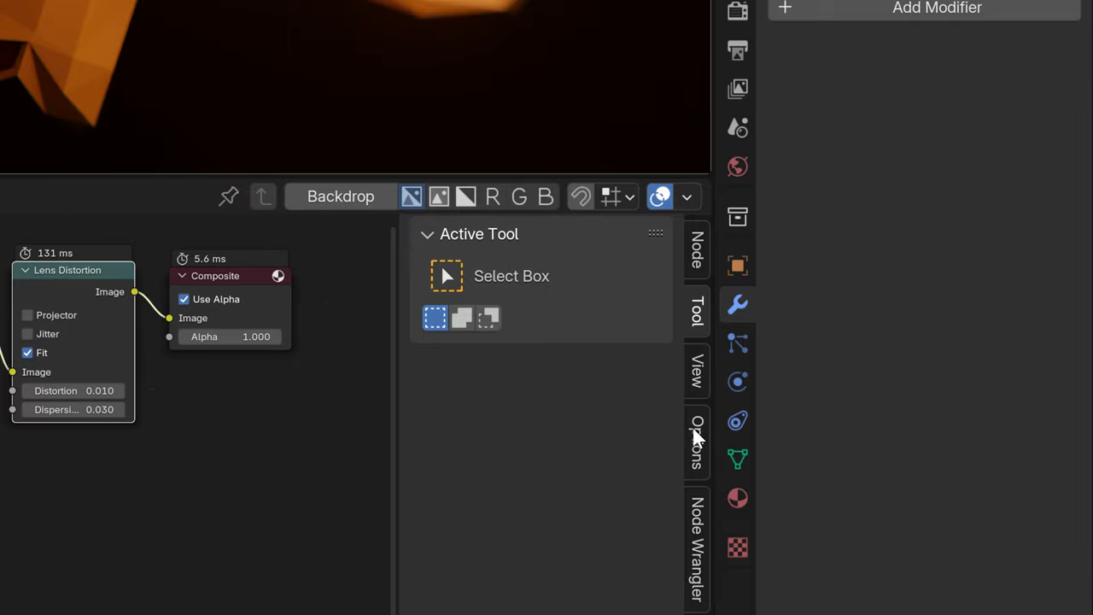
Step: Set the compositor's Performance Device to GPU in the sidebar Options tab
left_click(894, 478)
left_click(843, 397)
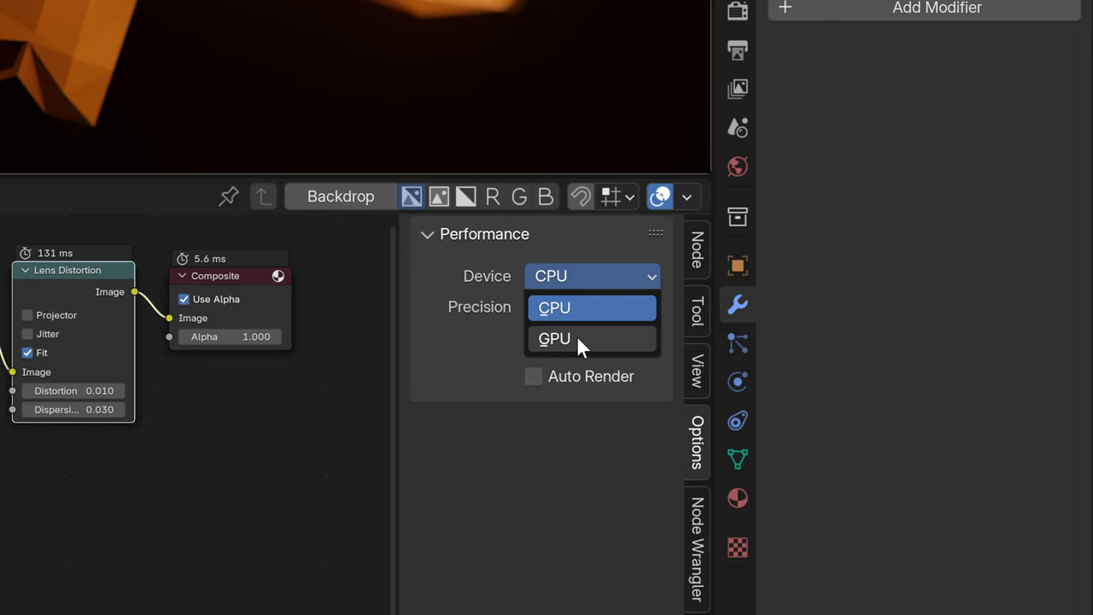
left_click(578, 336)
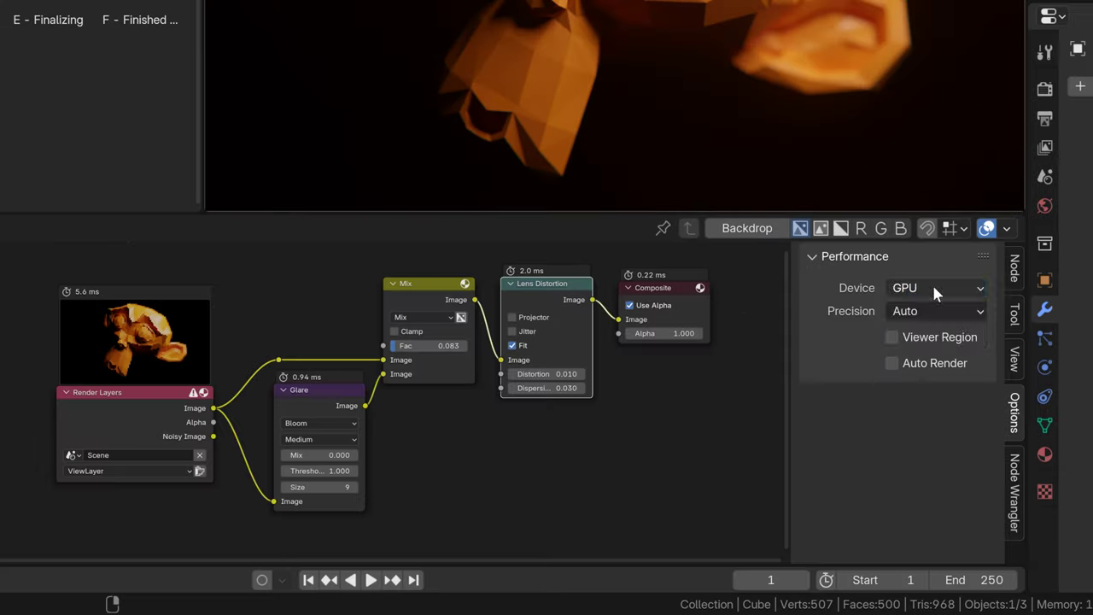
left_click(591, 276)
left_click(570, 309)
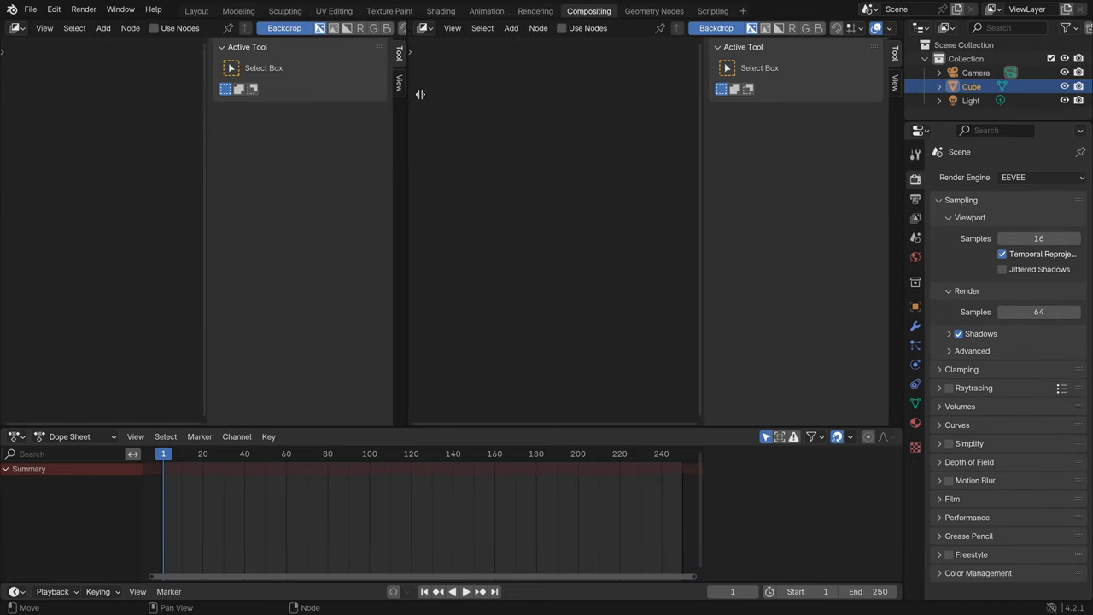
Step: Split the compositor, try an Image Editor and merge it back, then split into two editors again
left_click(434, 214)
left_click(15, 29)
left_click(39, 80)
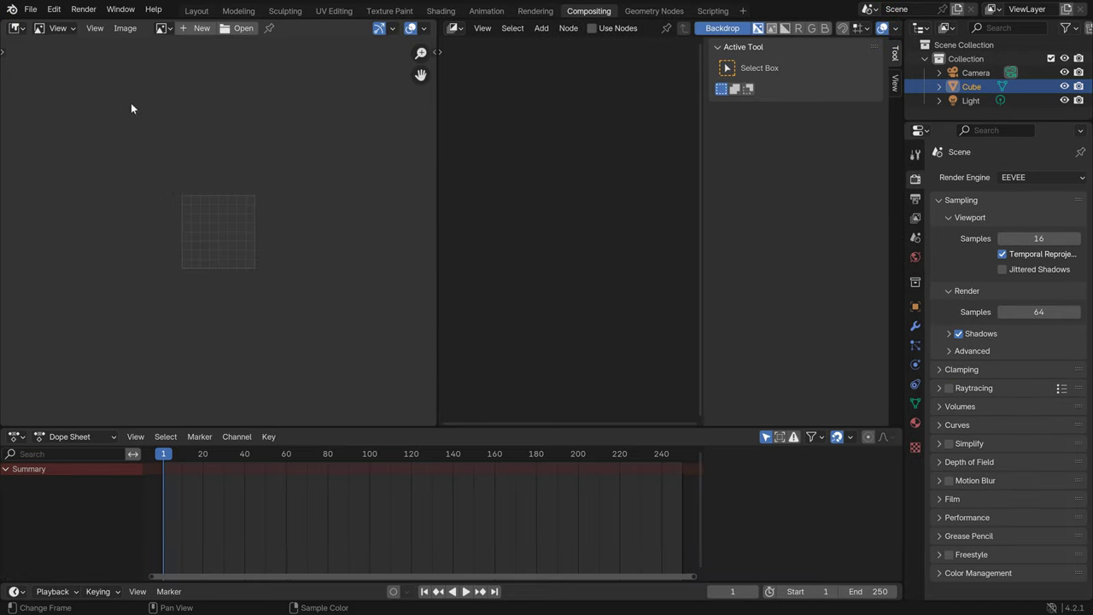
left_click_drag(441, 39, 163, 102)
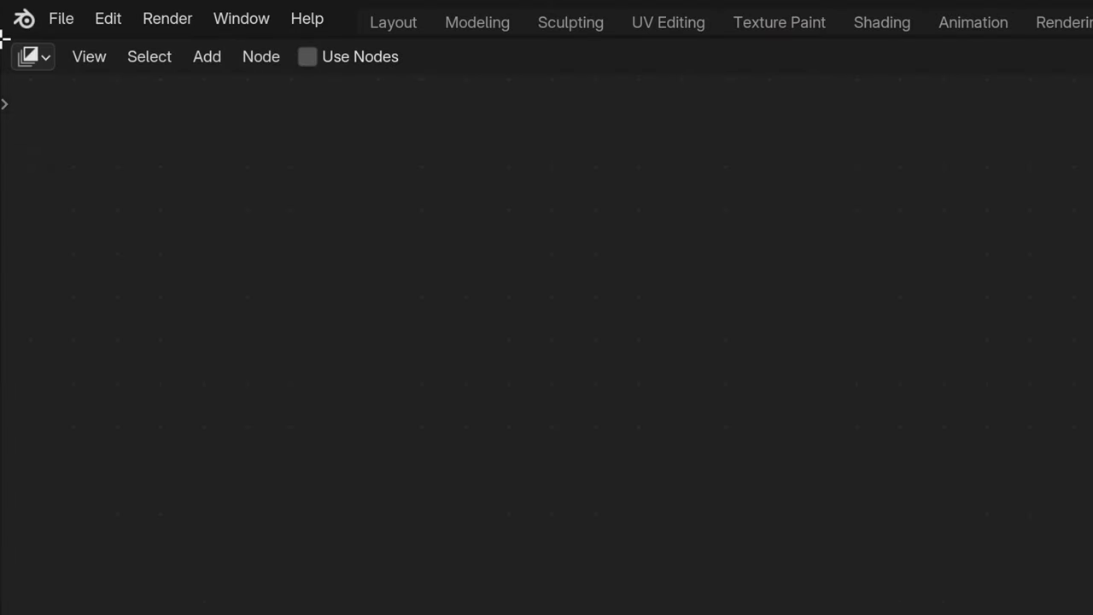
left_click_drag(4, 39, 623, 78)
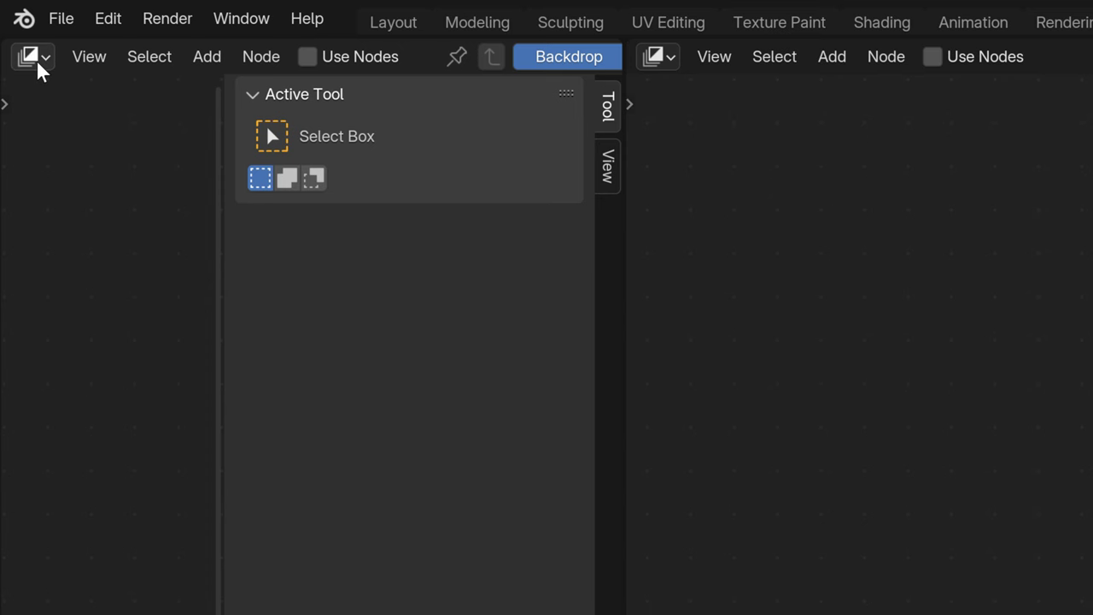
left_click(19, 29)
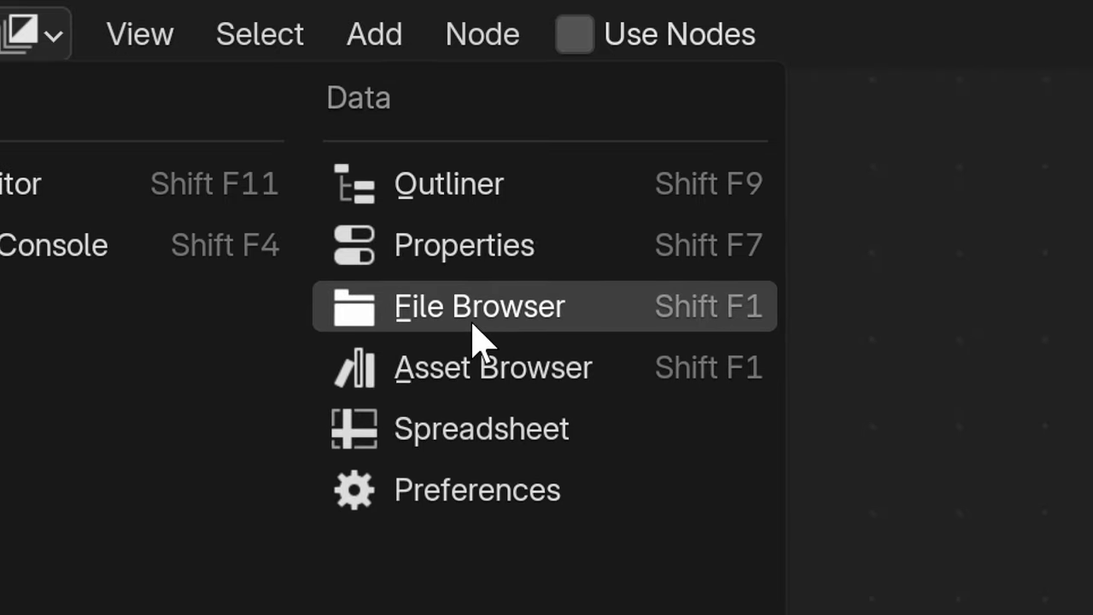
Step: Make the left area a File Browser and show its files as thumbnails
left_click(472, 323)
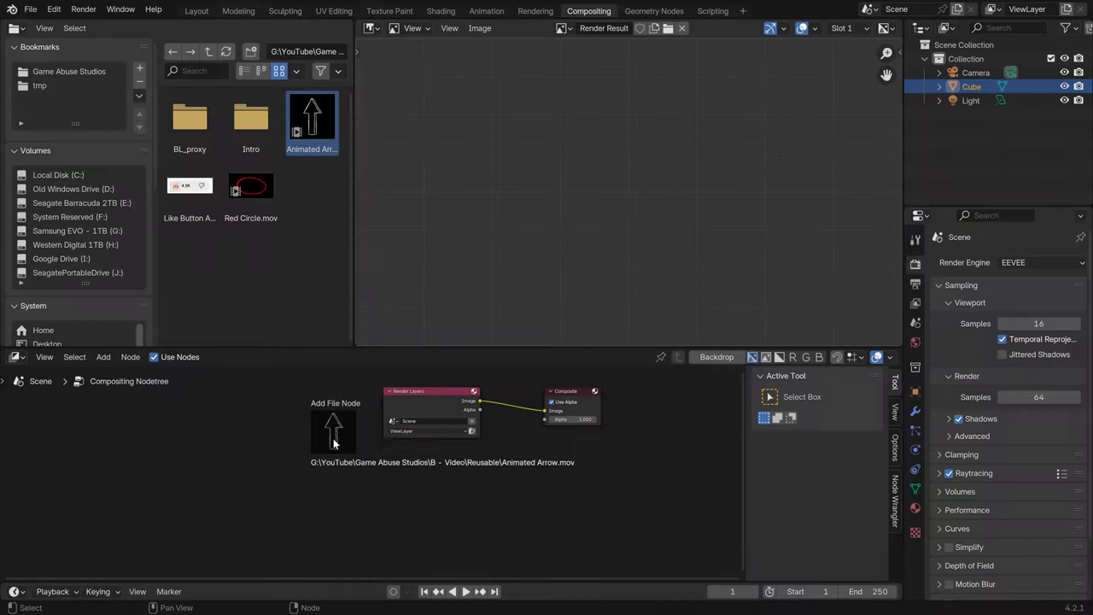
left_click_drag(312, 401, 355, 472)
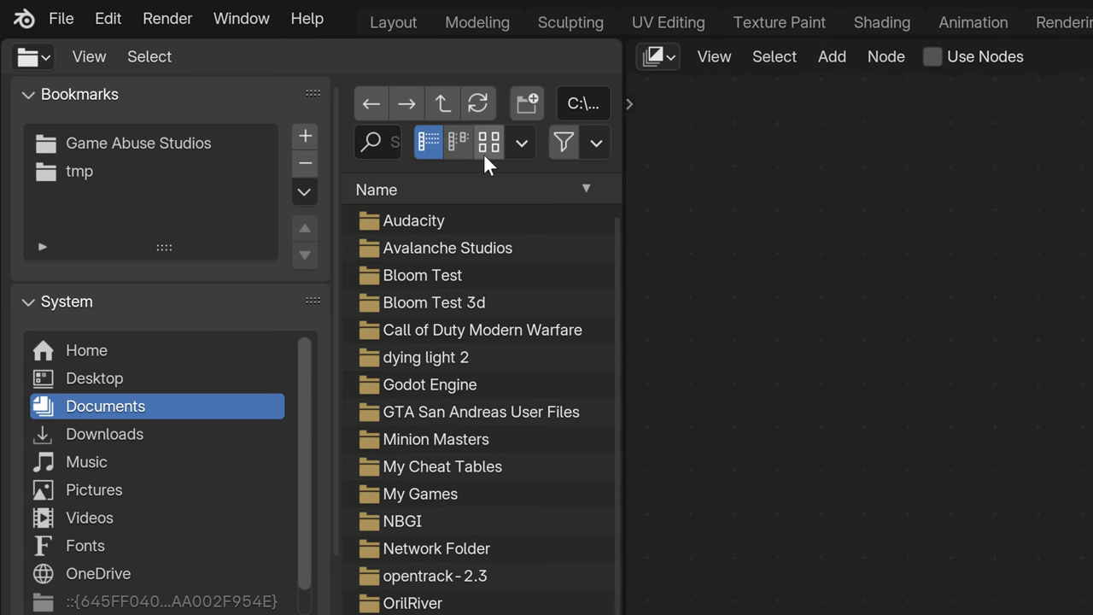
left_click(244, 71)
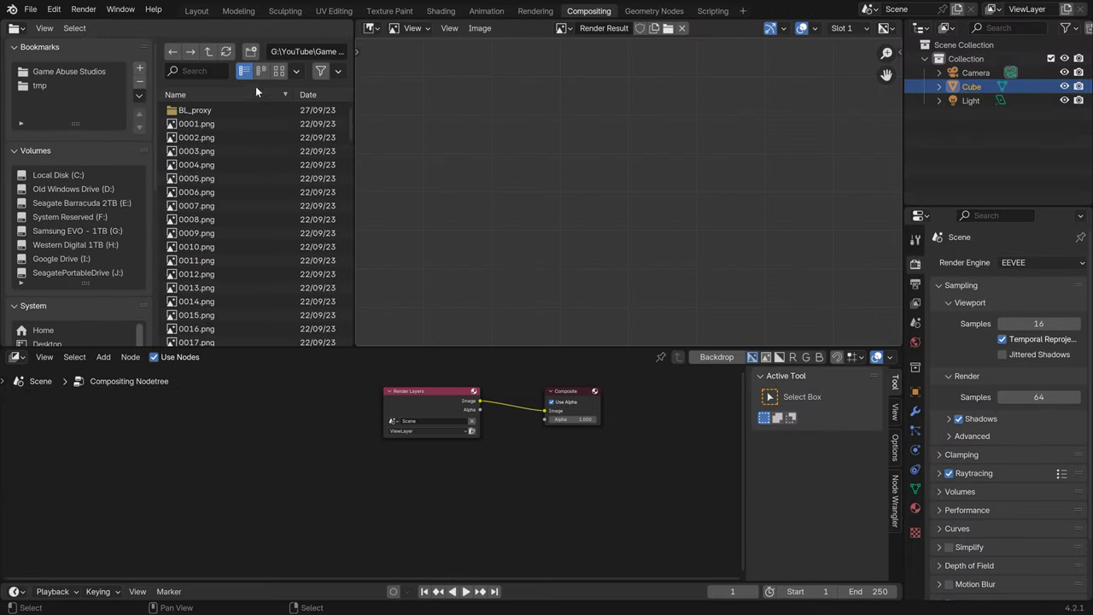
left_click(279, 72)
scroll(313, 231, "down", 11)
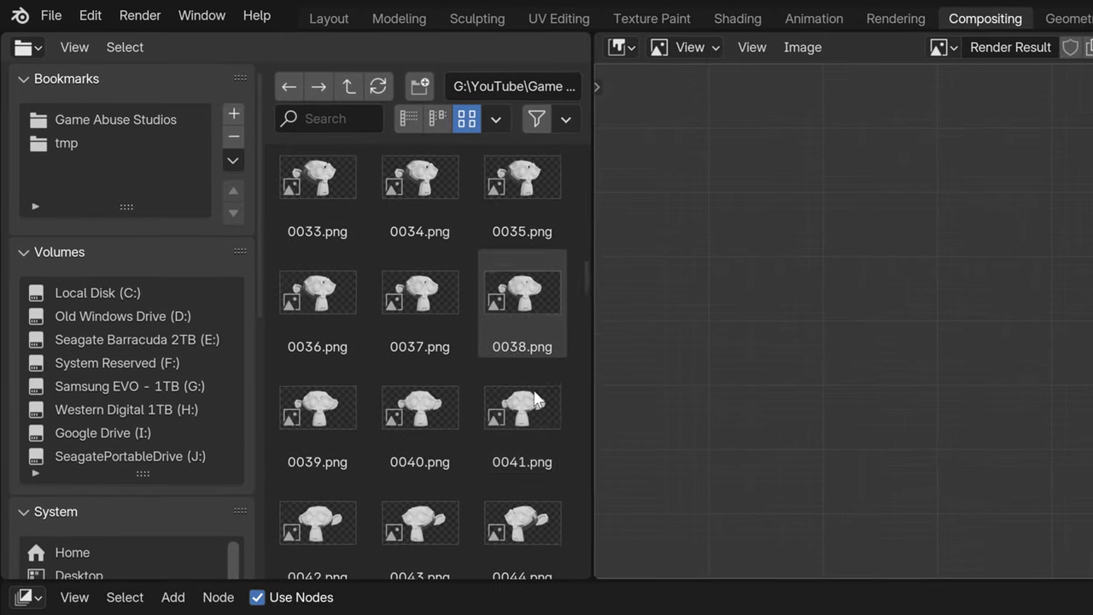
scroll(534, 399, "down", 11)
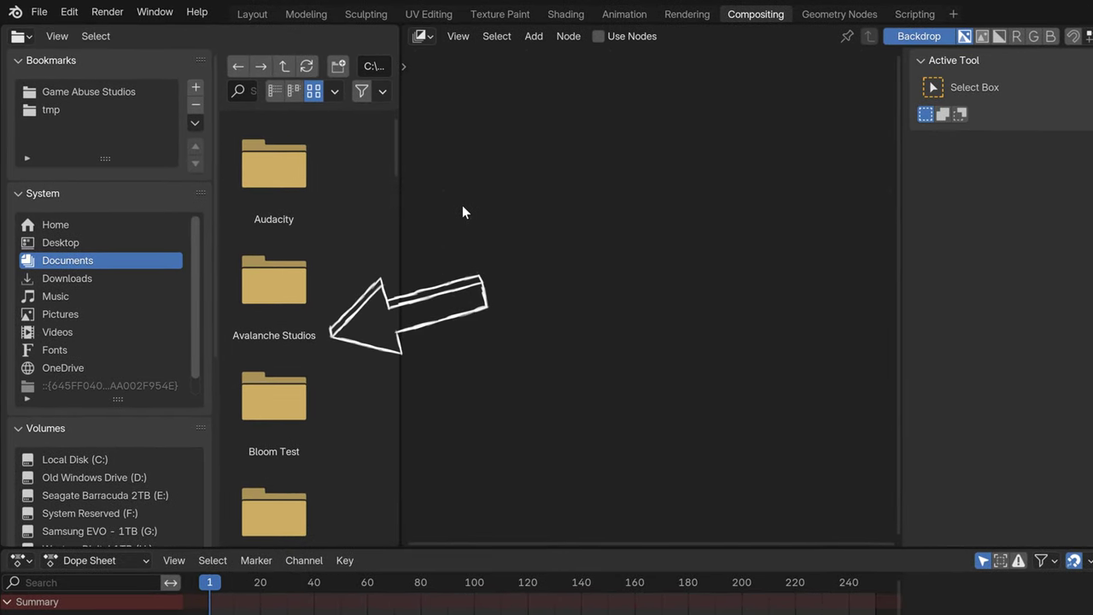
left_click(92, 95)
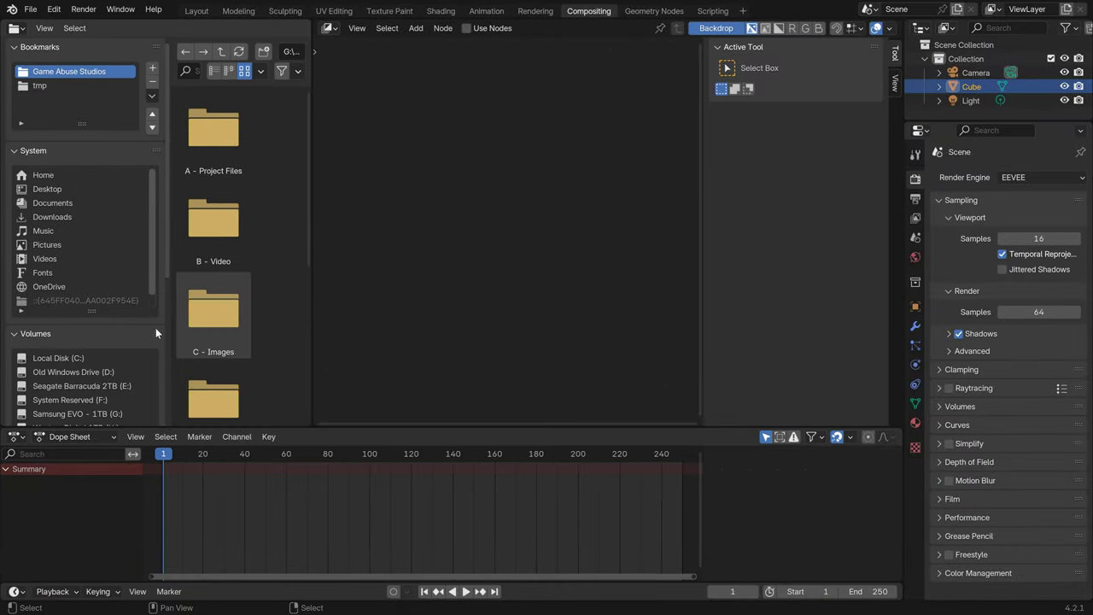
left_click_drag(155, 332, 133, 143)
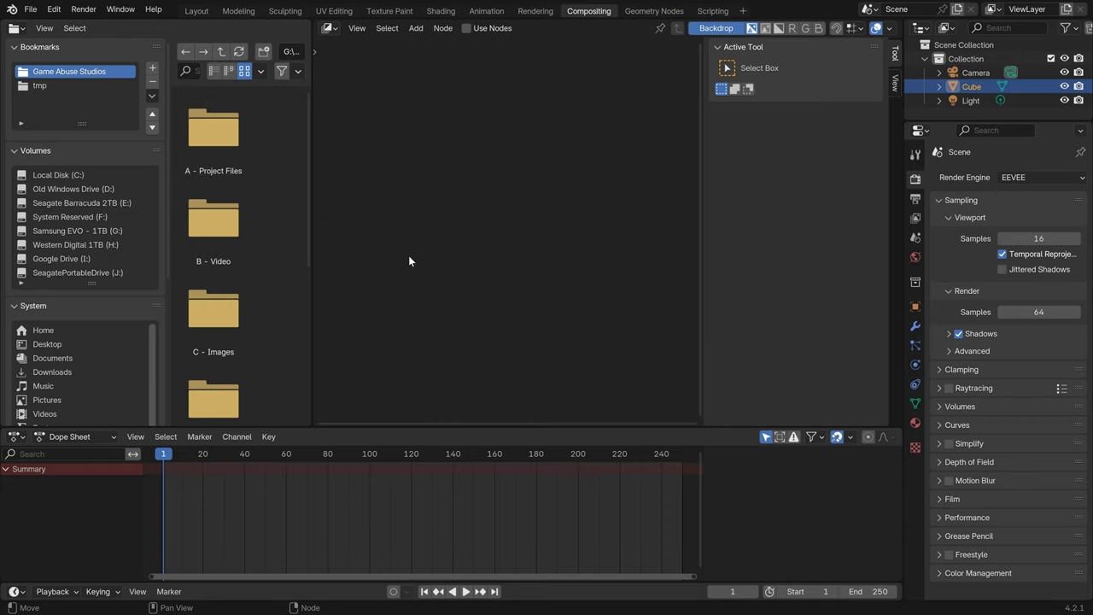
left_click(16, 436)
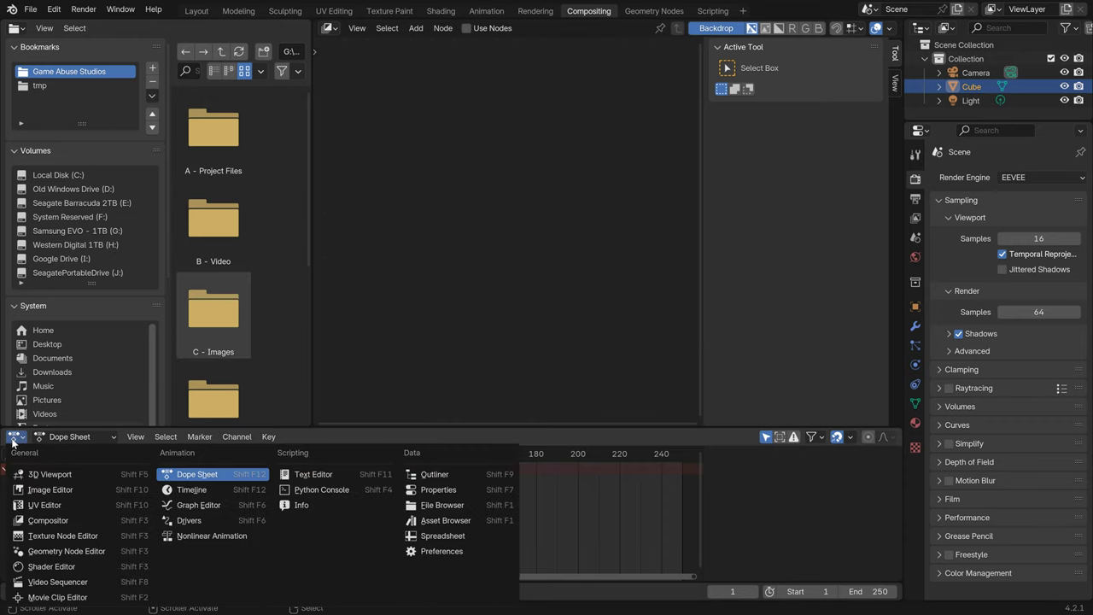
left_click(48, 520)
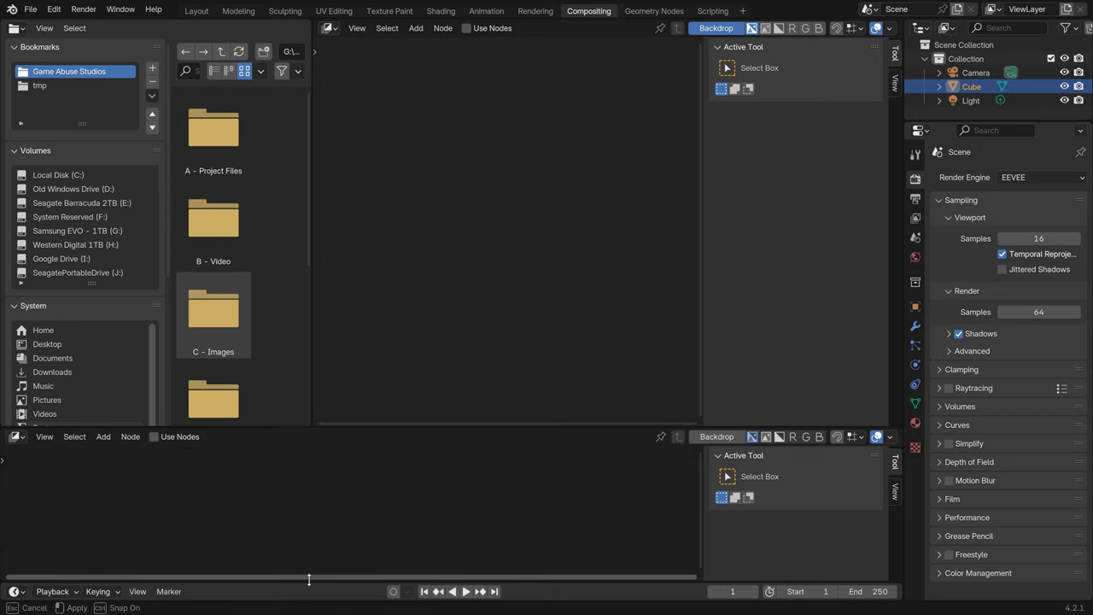
left_click_drag(308, 578, 317, 469)
left_click(15, 481)
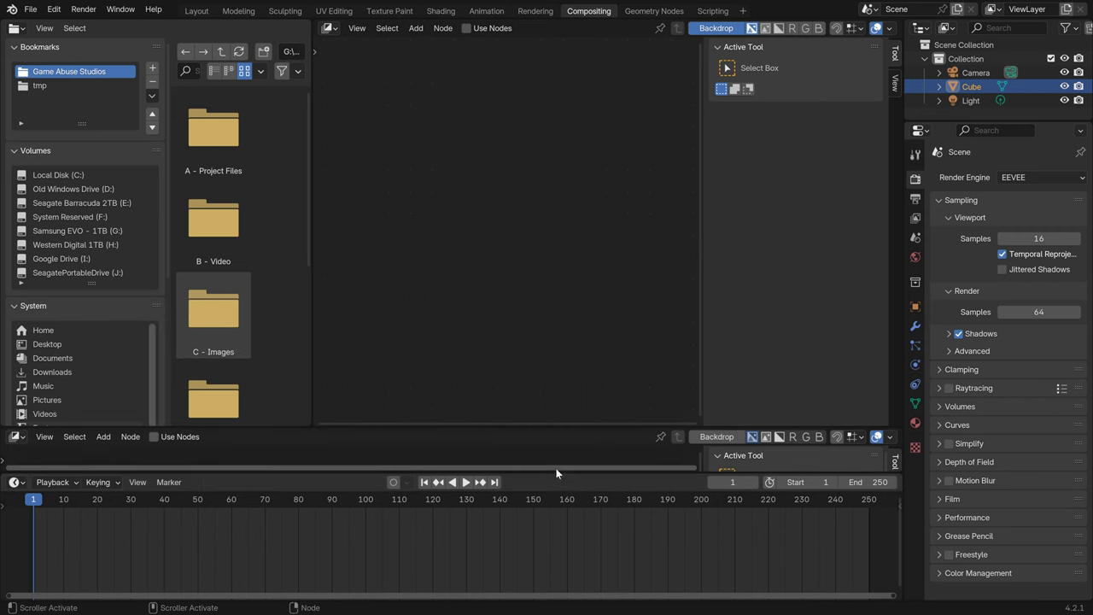
left_click_drag(556, 469, 530, 524)
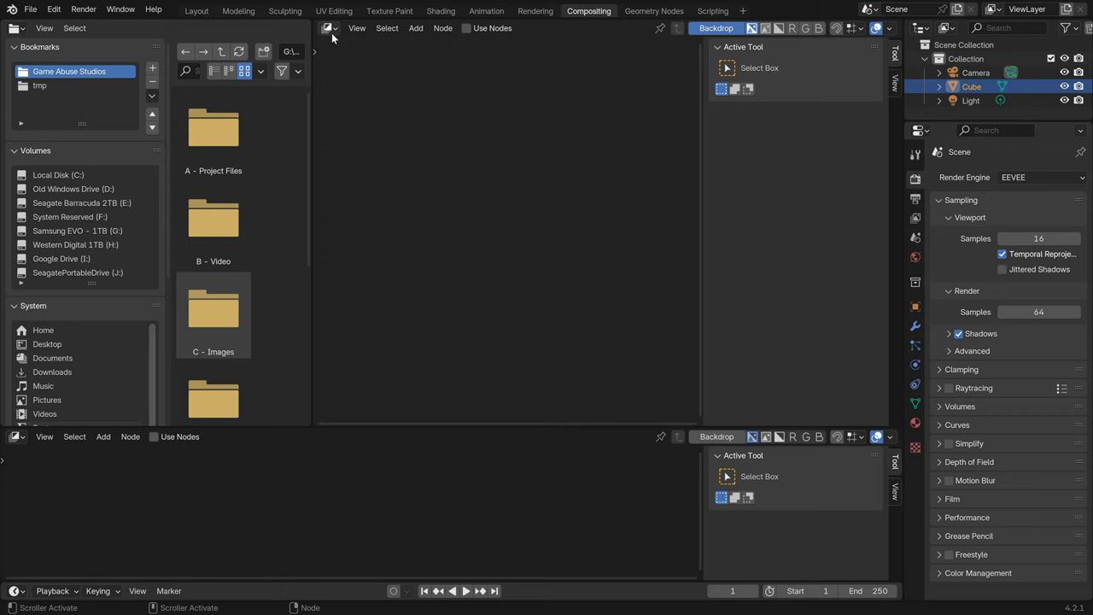
Step: Make the upper area an Image Editor and assign it the Render Result image
left_click(332, 33)
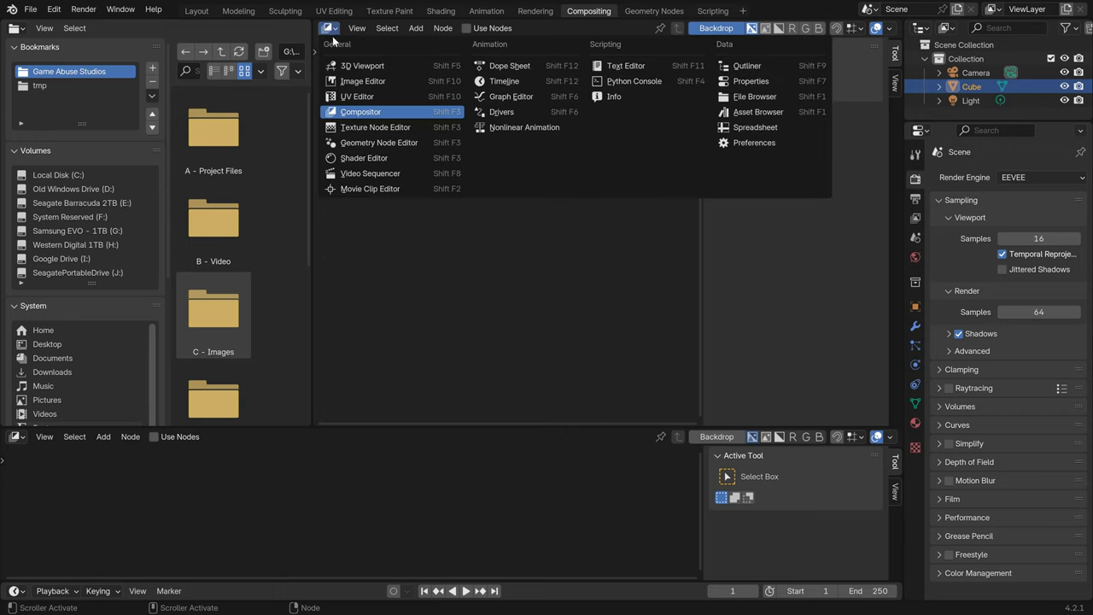
left_click(352, 80)
left_click(550, 29)
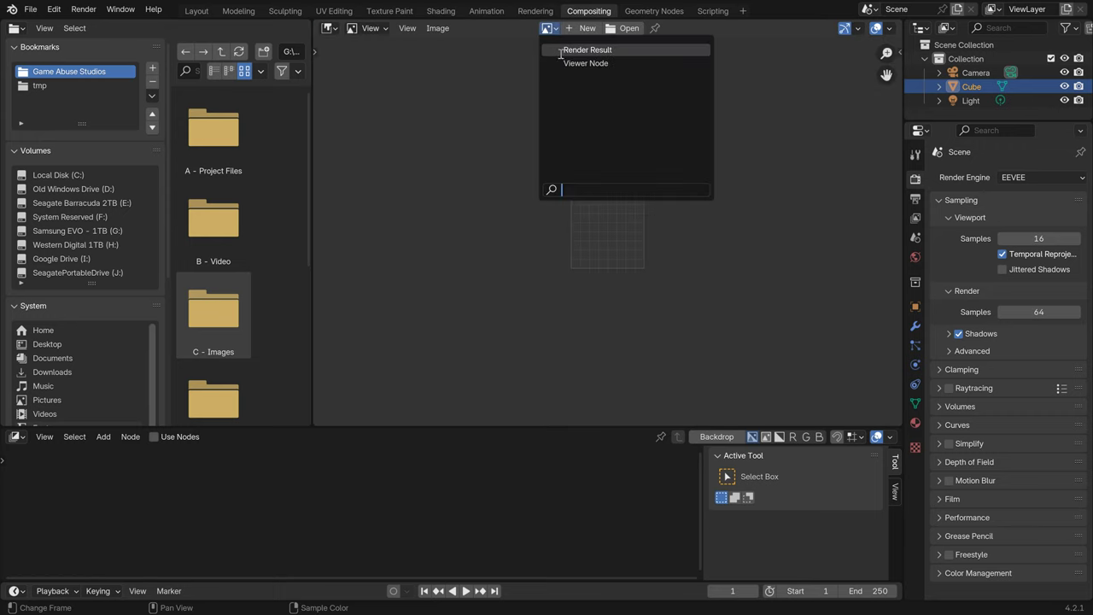
left_click(562, 53)
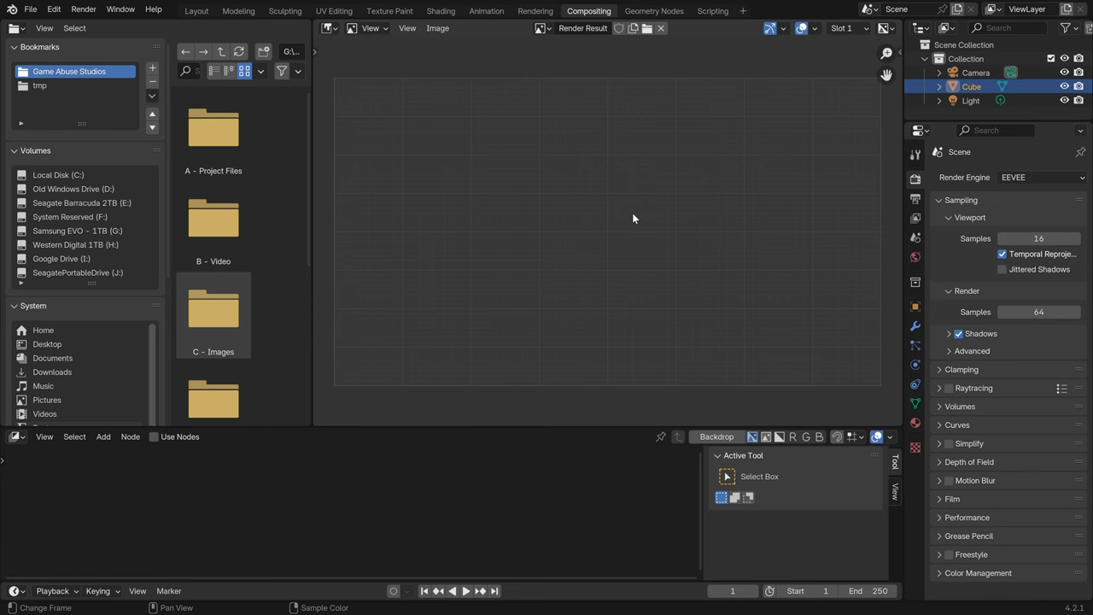
Step: Render the default cube with F12 twice, closing the render window each time
key("F12")
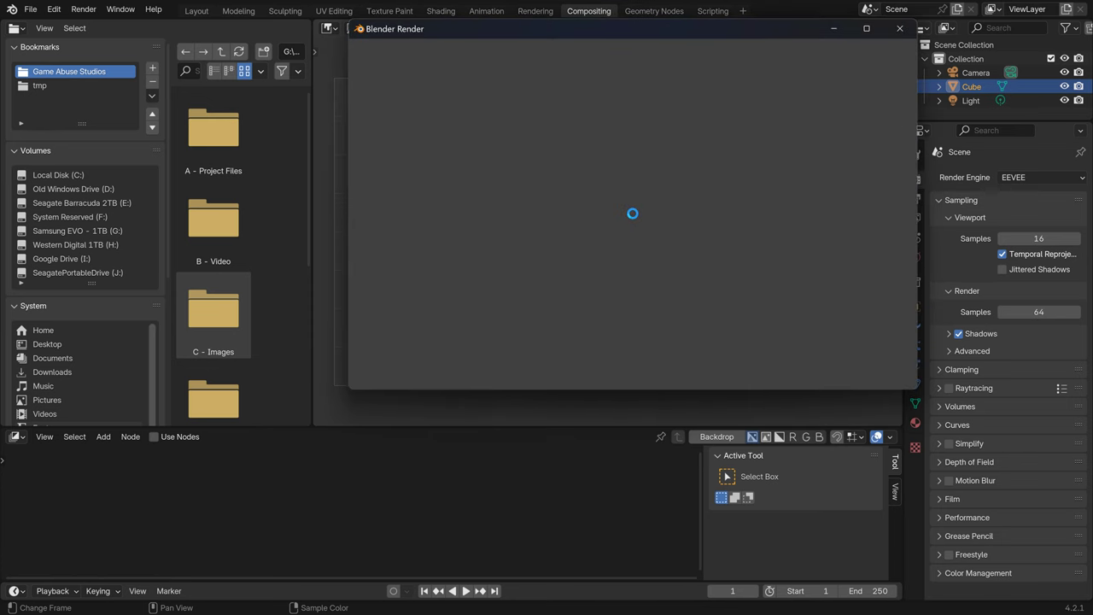
left_click(898, 30)
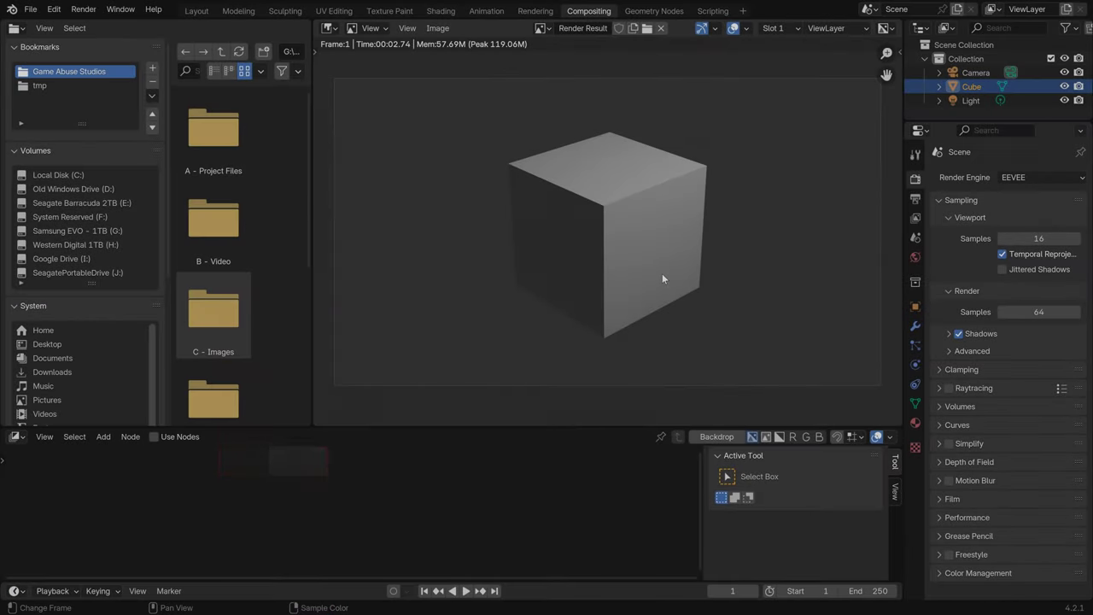
key("F12")
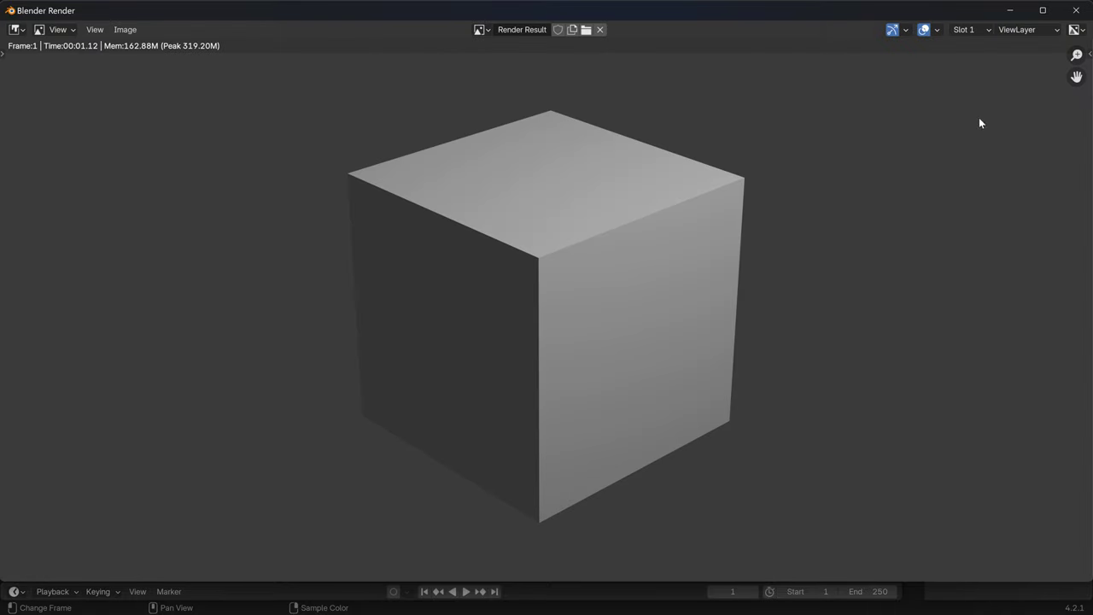
left_click(1076, 10)
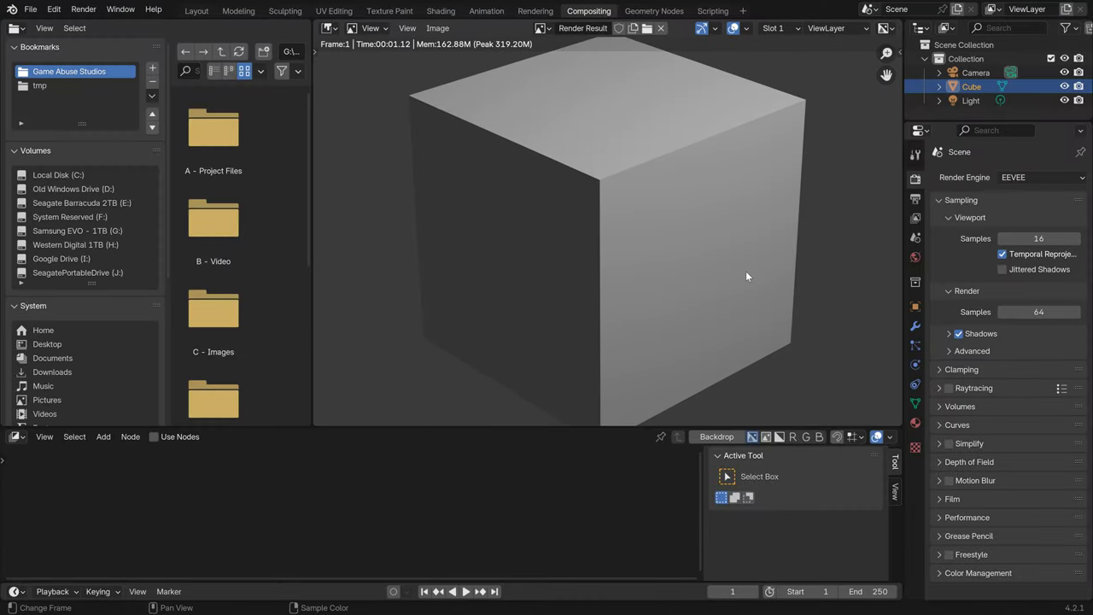
Step: Check the Output resolution, return to Render properties, and Frame All in the image editor
left_click(914, 201)
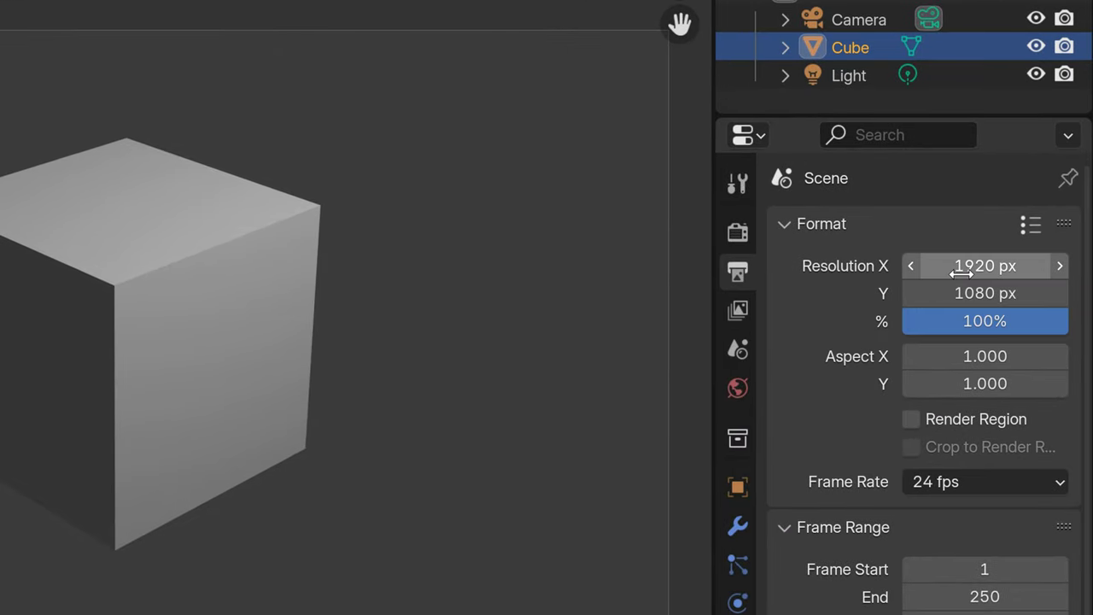
left_click(731, 235)
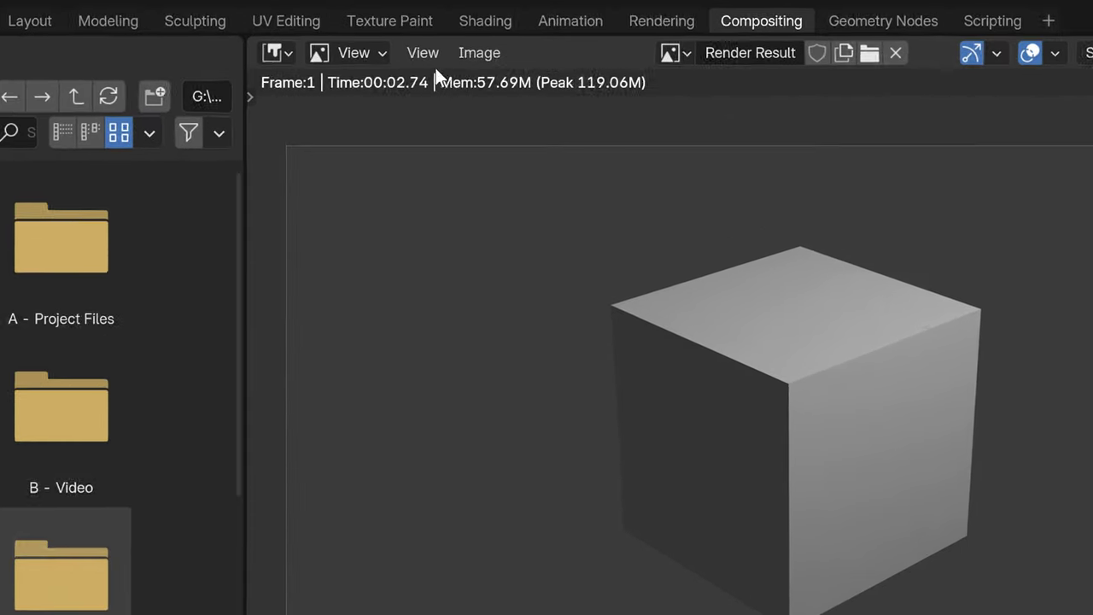
left_click(425, 57)
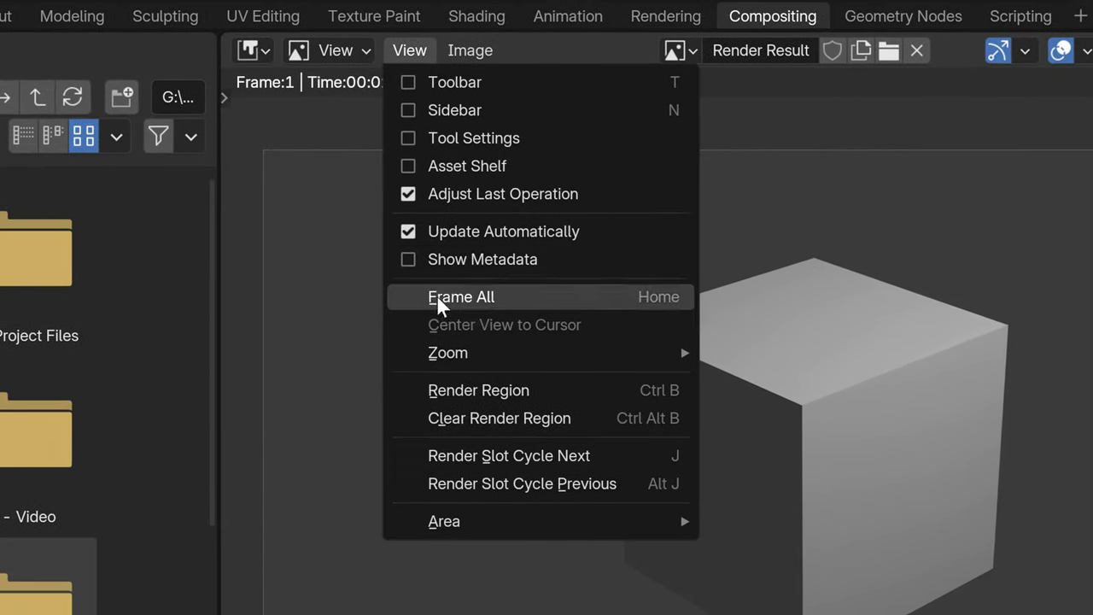
mouse_move(496, 359)
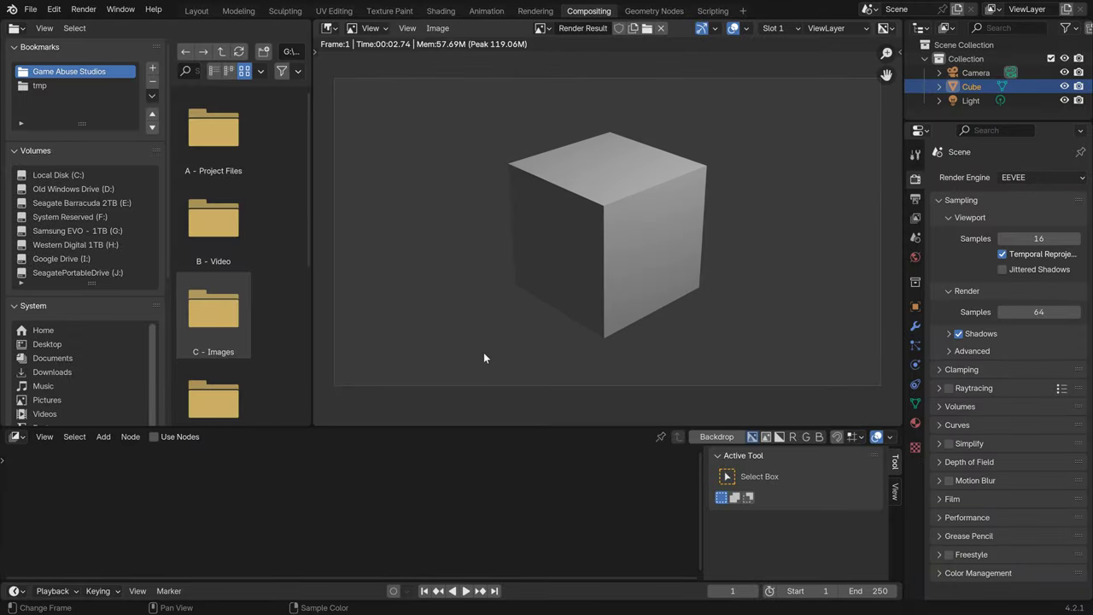
Step: Enlarge the node editor and file browser areas and set folder thumbnail Size to 60
left_click_drag(472, 425, 527, 317)
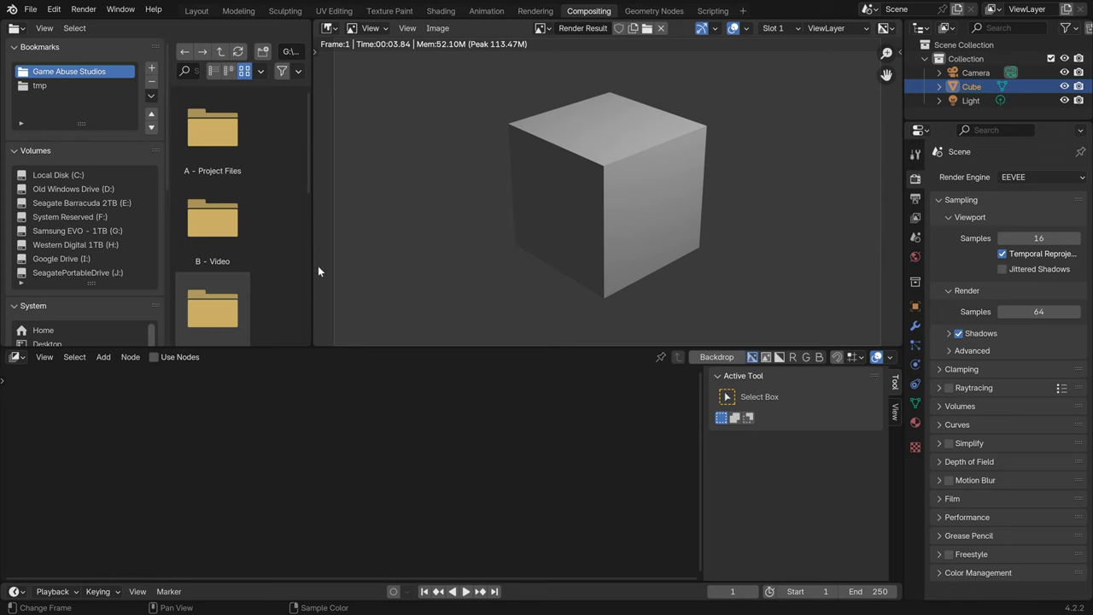
left_click_drag(210, 157, 256, 163)
left_click_drag(340, 269, 354, 273)
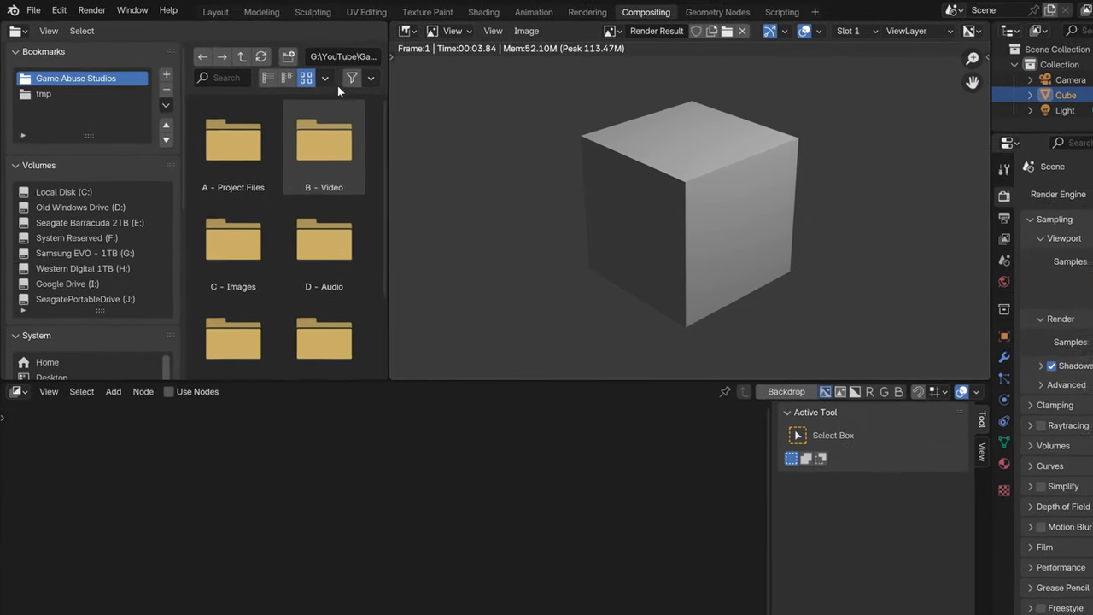
left_click(297, 71)
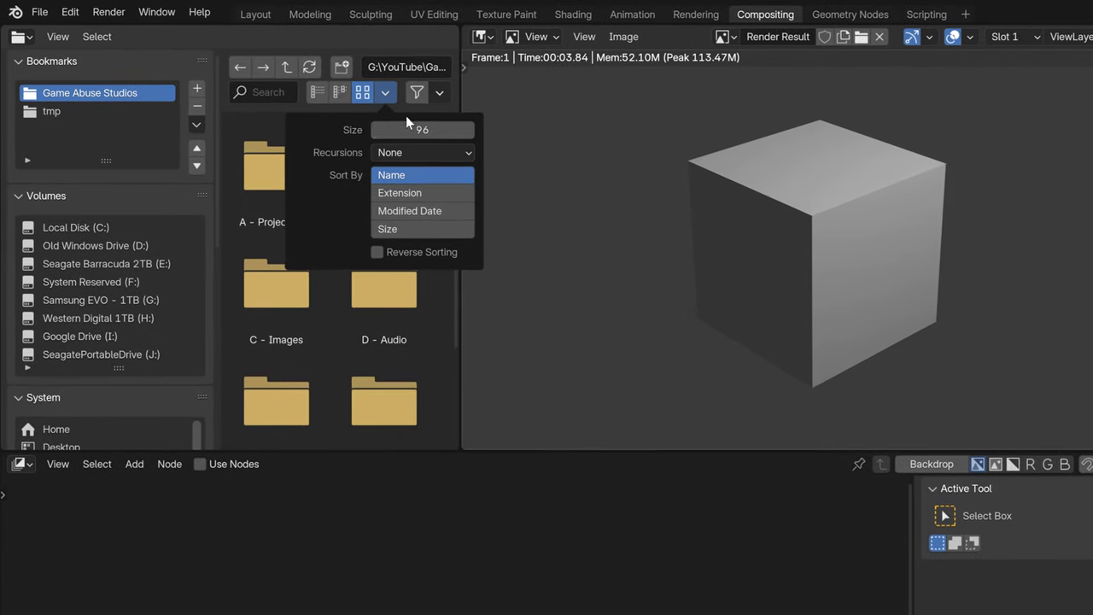
left_click_drag(408, 128, 377, 129)
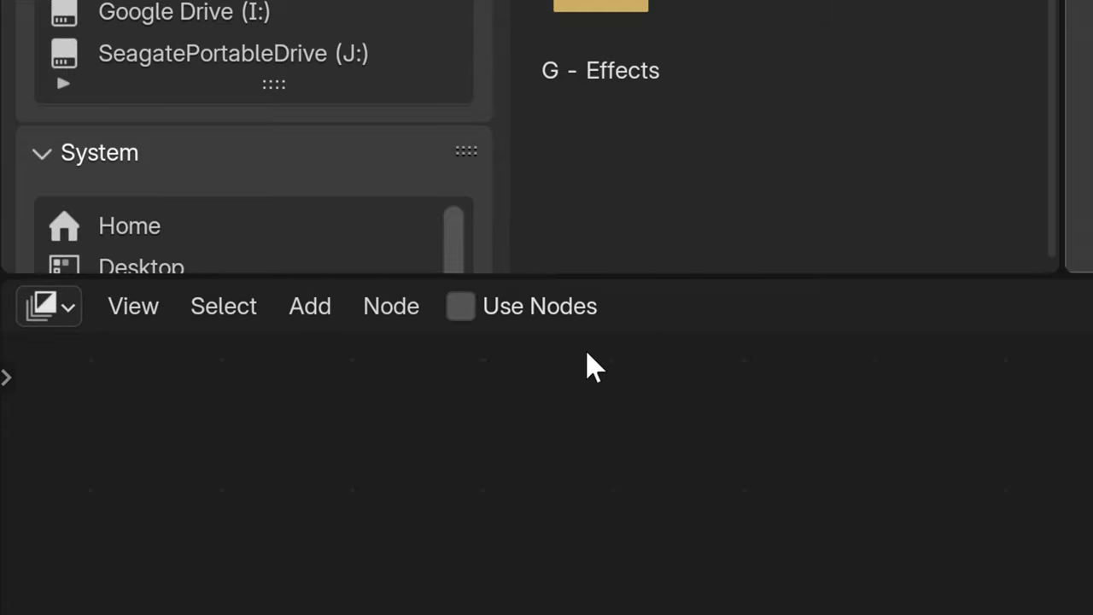
Step: Enable Use Nodes in the compositor, fit the nodes in view, and go to Layout
left_click(462, 309)
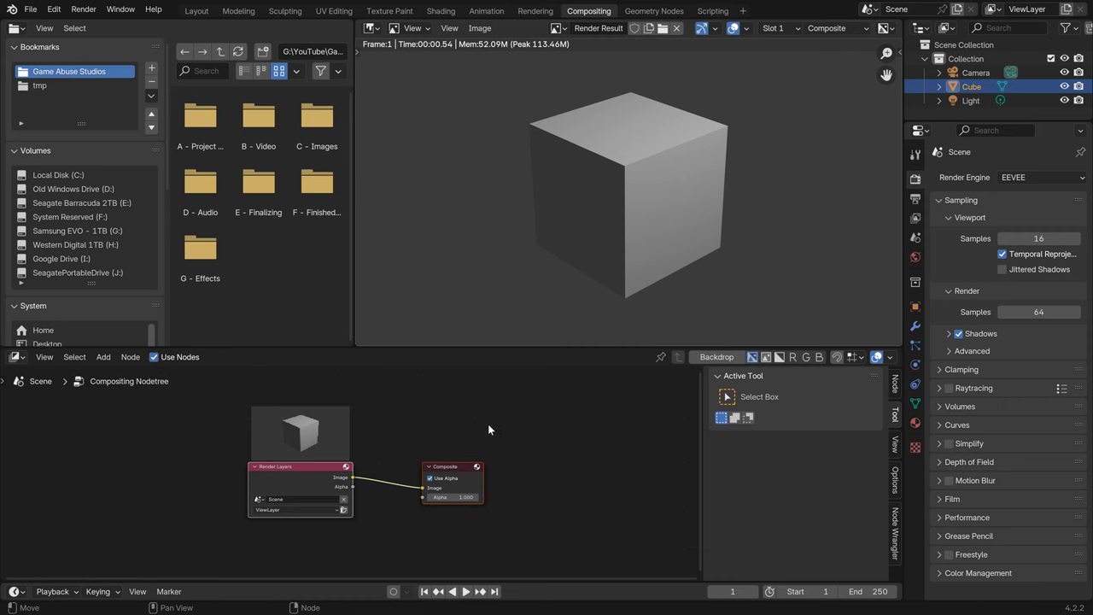
key("Home")
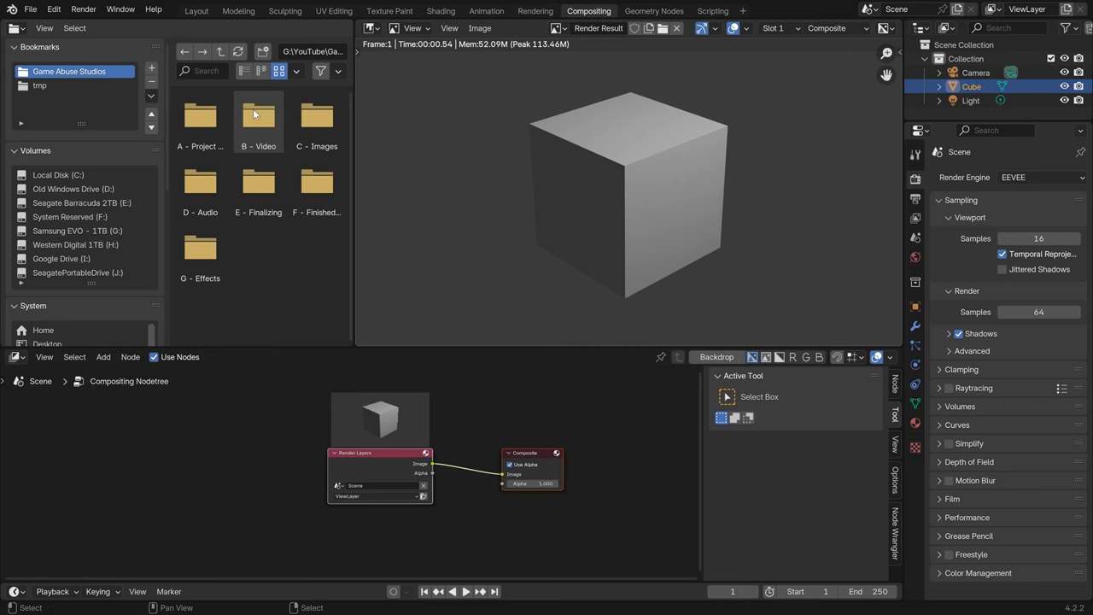
left_click(196, 12)
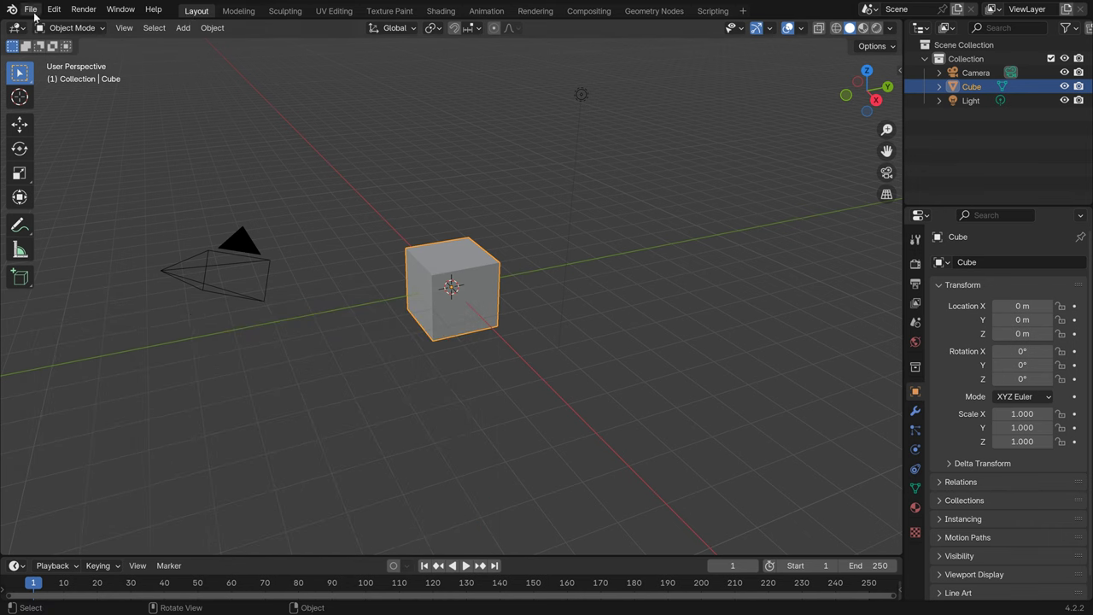
Step: Save the setup via File > Defaults > Save Startup File, confirming Overwrite
left_click(34, 14)
mouse_move(103, 283)
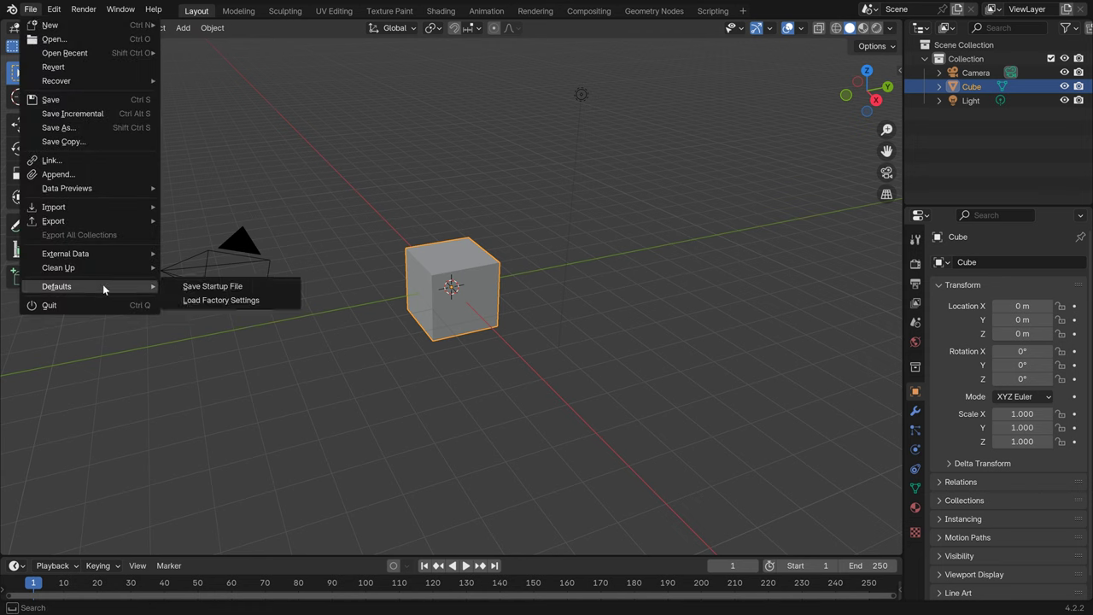
left_click(202, 288)
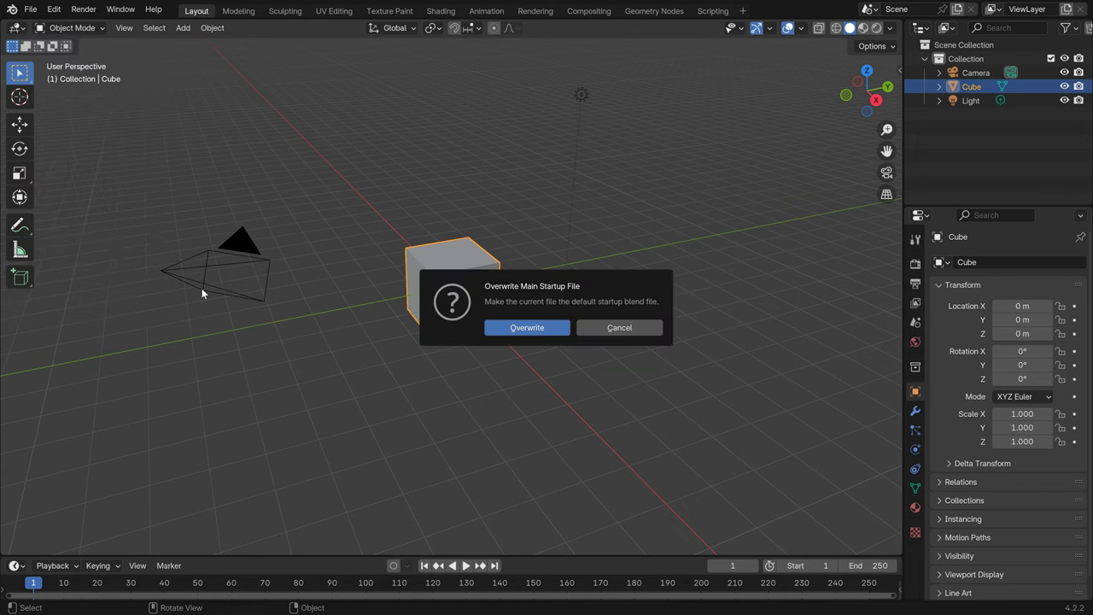
left_click(526, 328)
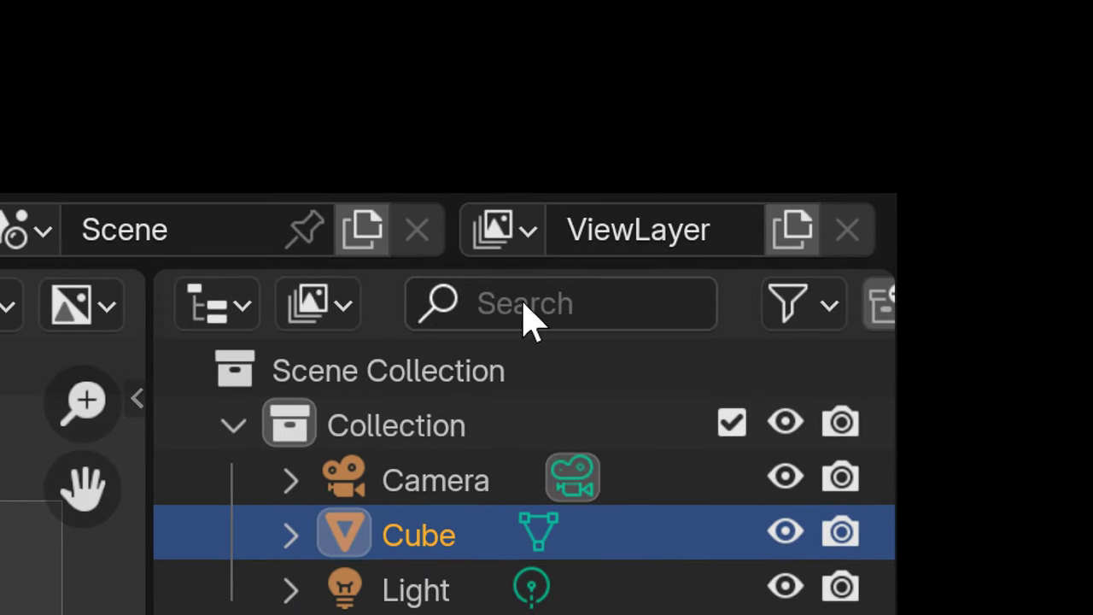
Step: Tick Use Nodes in the Compositing node editor and zoom in on Render Layers and Composite
scroll(530, 319, "down", 2)
scroll(513, 324, "up", 2)
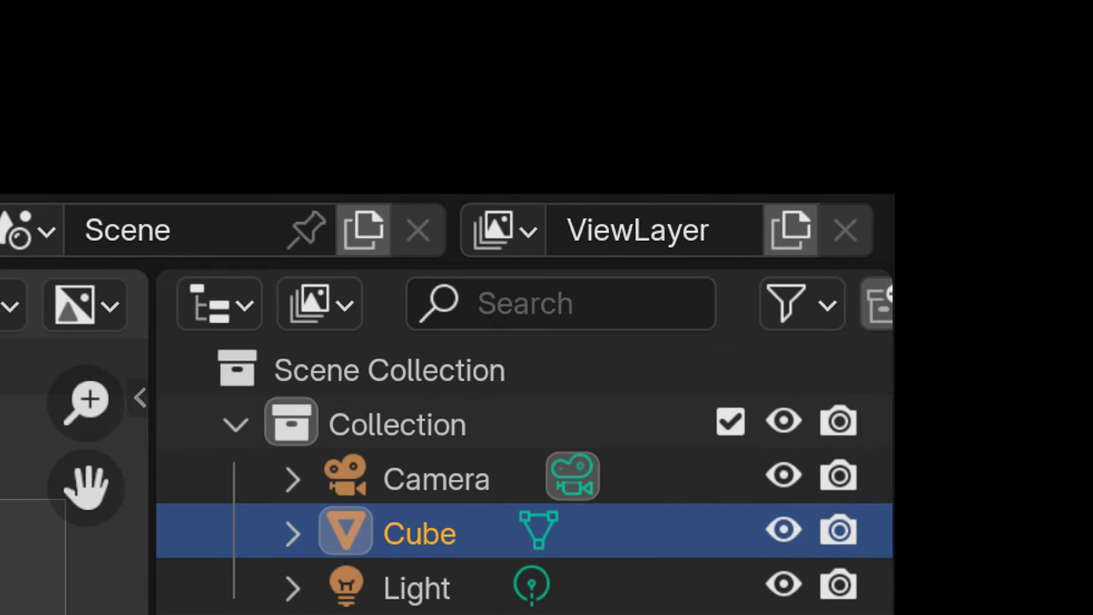
left_click(153, 357)
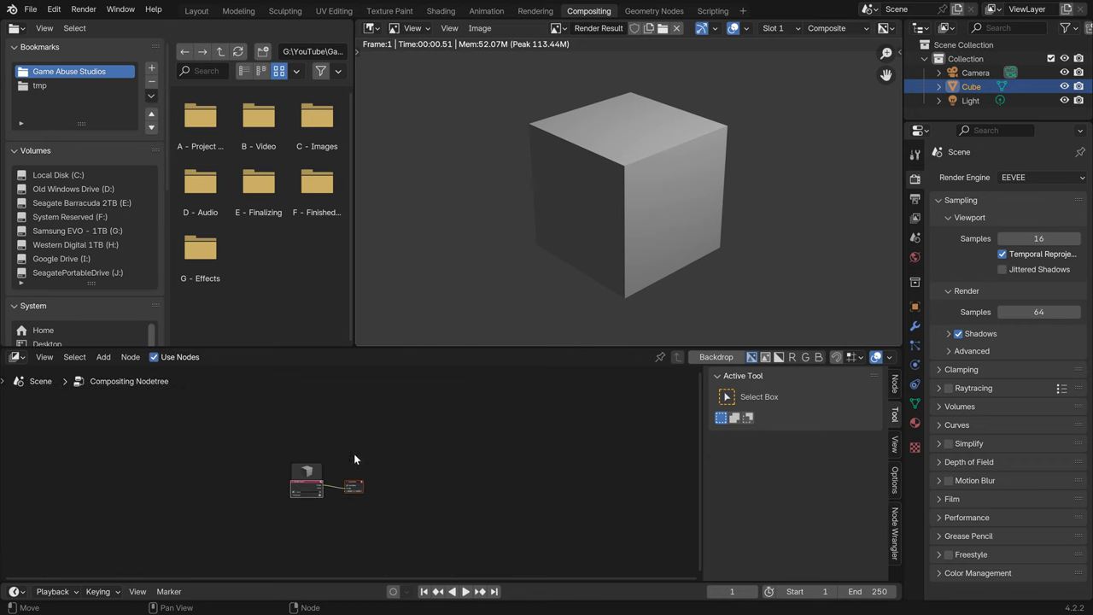
scroll(355, 459, "up", 5)
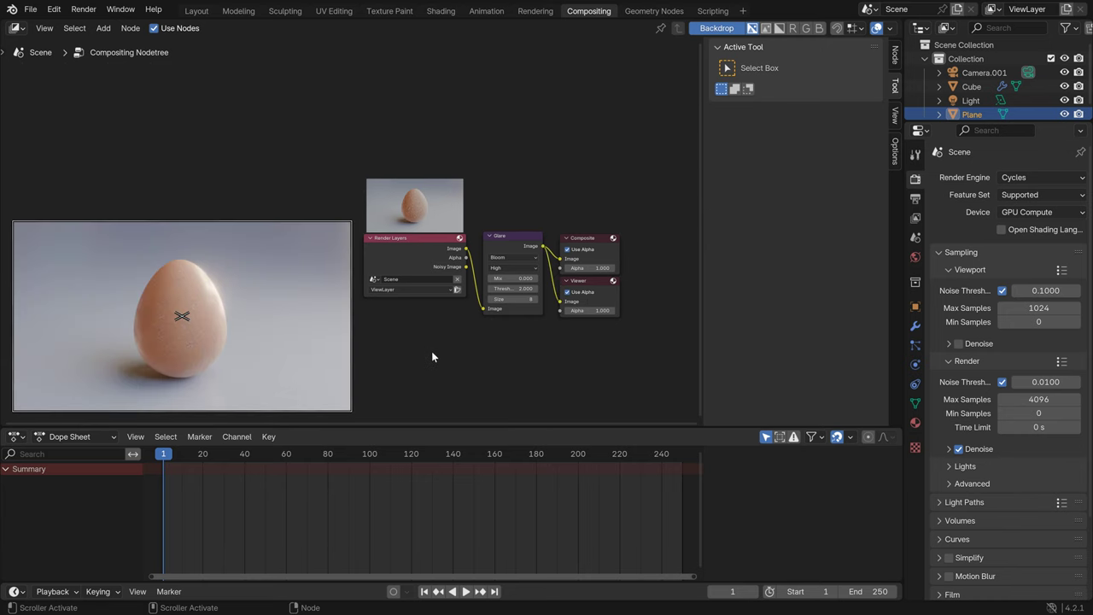
scroll(432, 357, "left", 3, "ctrl")
middle_click_drag(377, 353, 427, 346)
left_click_drag(183, 315, 224, 298)
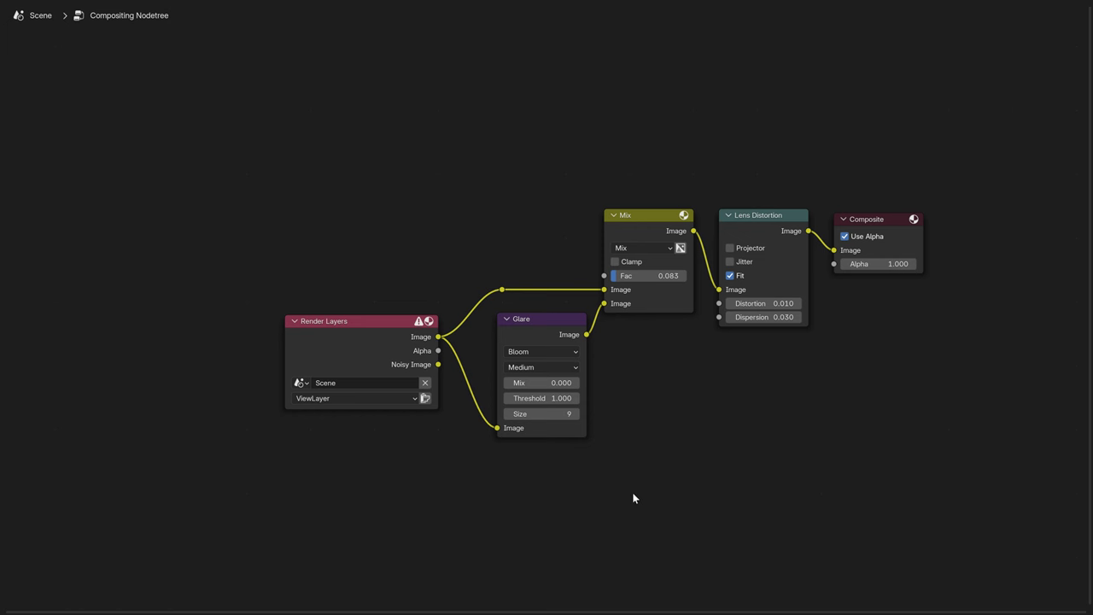
middle_click_drag(666, 451, 699, 459)
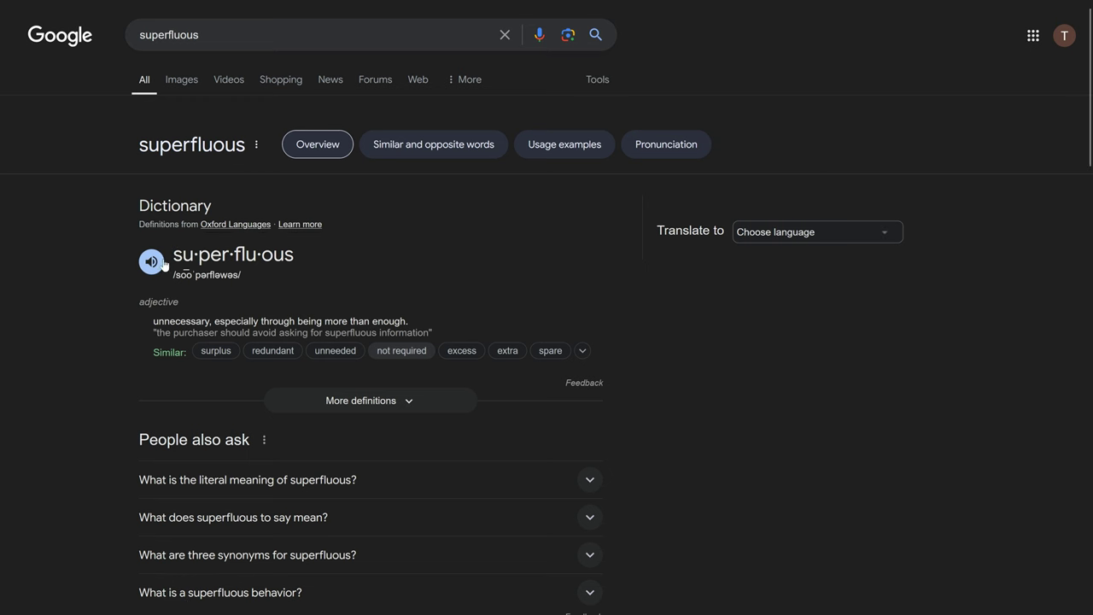
Step: Play the pronunciation of 'superfluous' from the Google dictionary entry
left_click(153, 265)
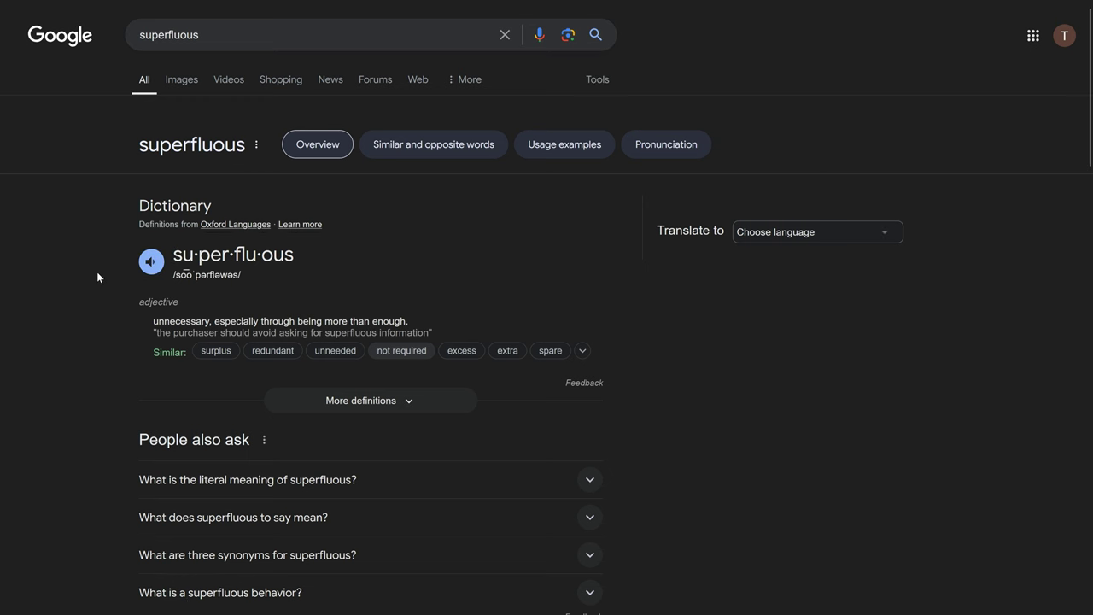